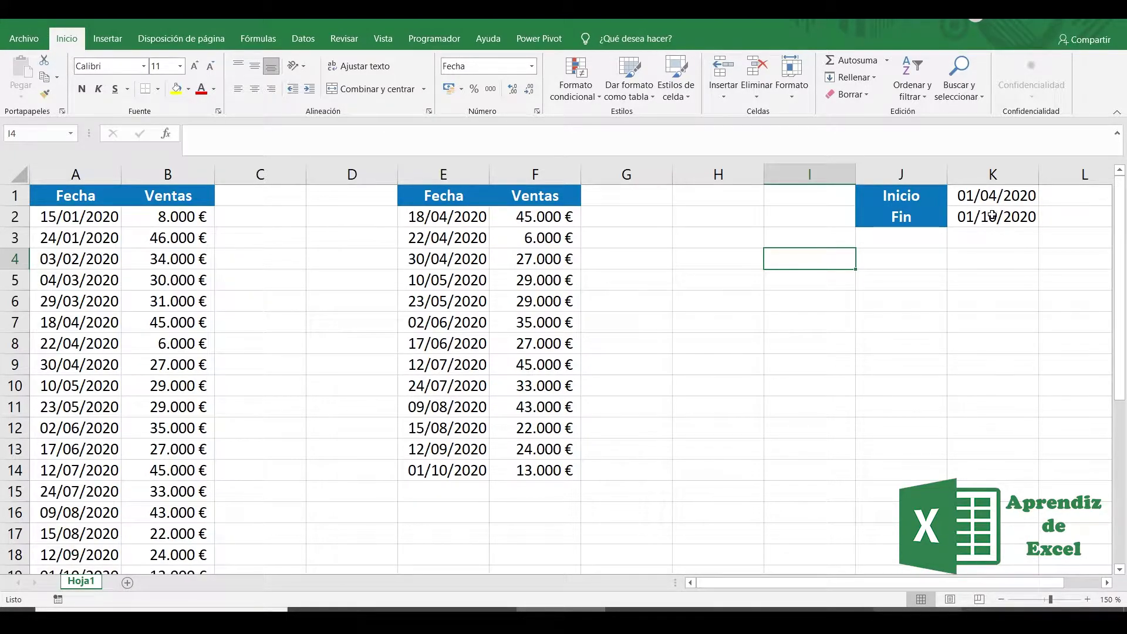
Set the start date in K1 to 01/02/2020 and the end date in K2 to 01/05/2020
click(1002, 199)
text(1-2-2)
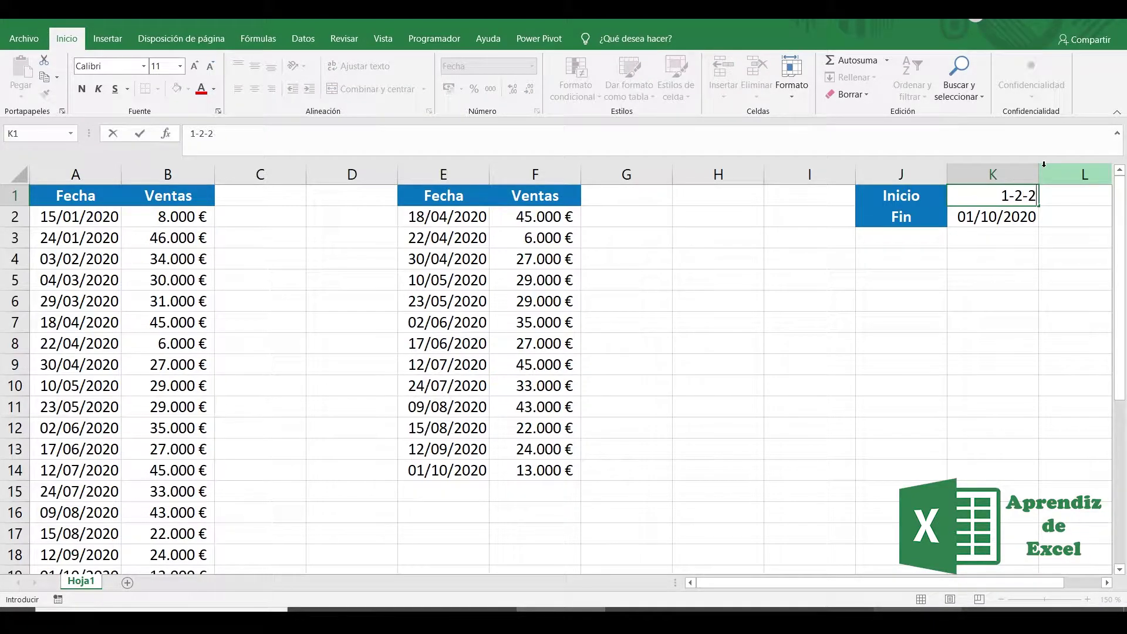
key(Return)
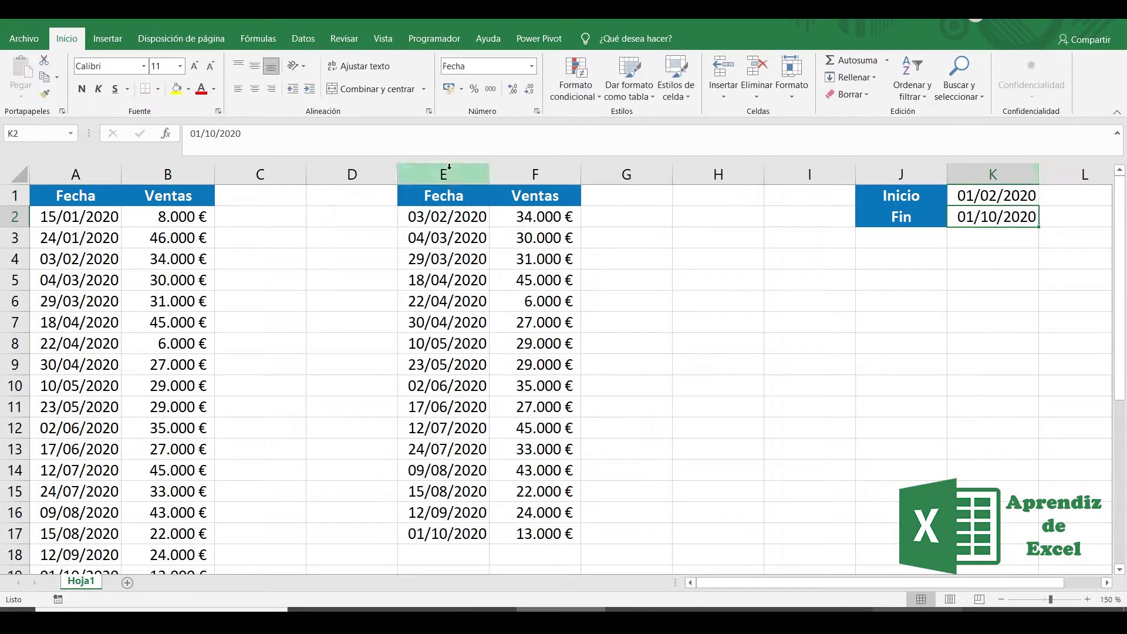
text(1-5-2)
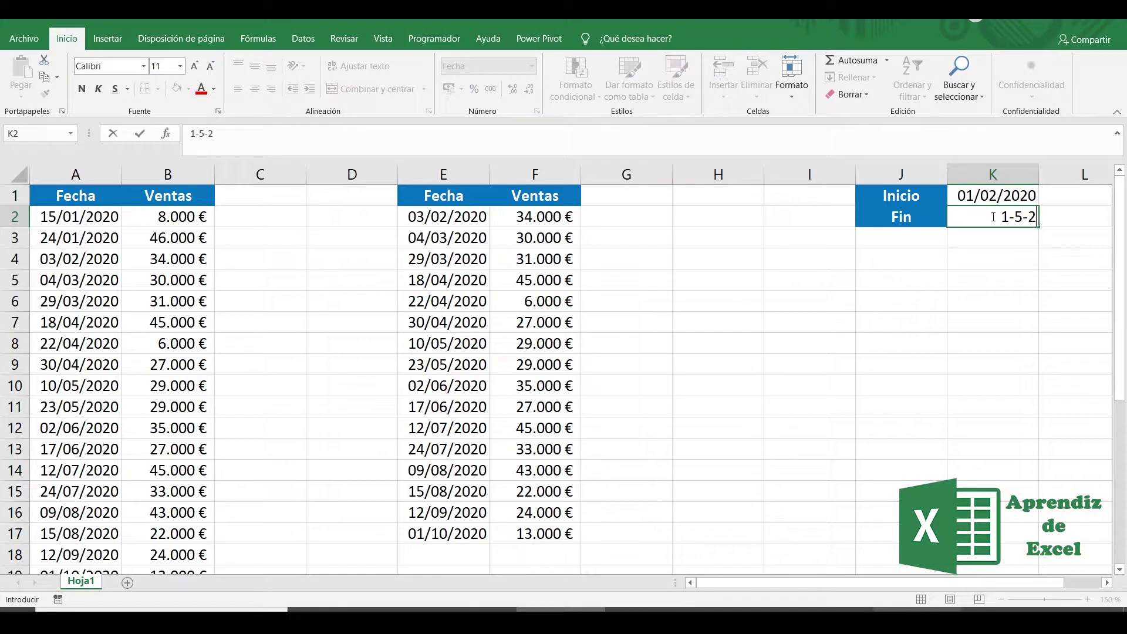
key(Return)
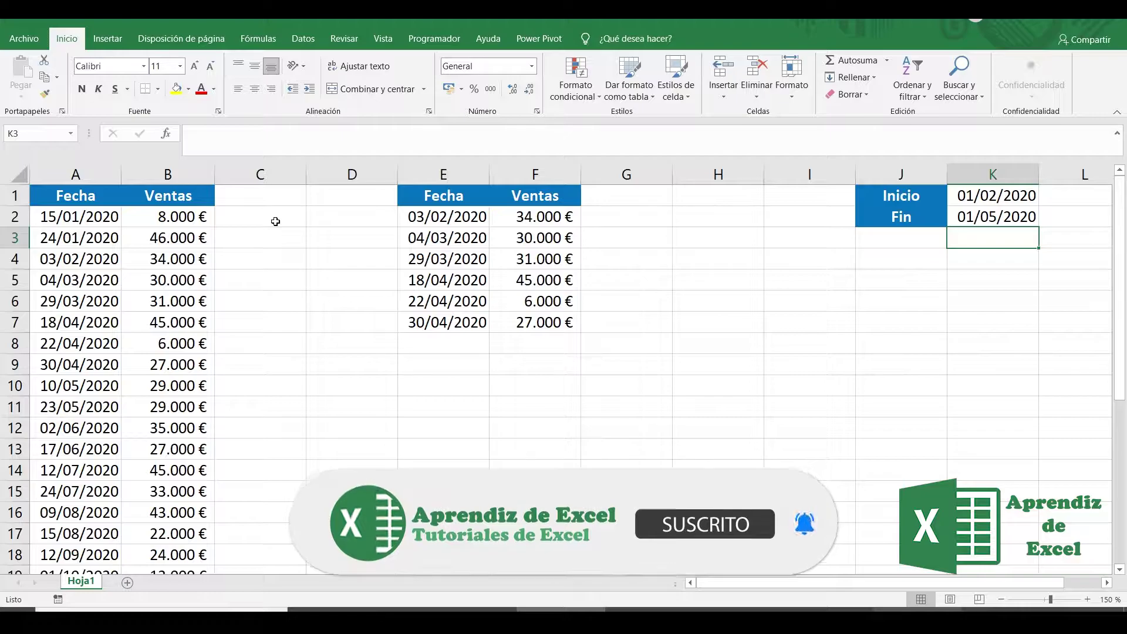
Clear the contents of columns E and F
click(448, 170)
drag(448, 170, 531, 173)
key(Delete)
Copy the Fecha and Ventas headers from A1:B1 to E1:F1
drag(59, 195, 168, 205)
key(ctrl+c)
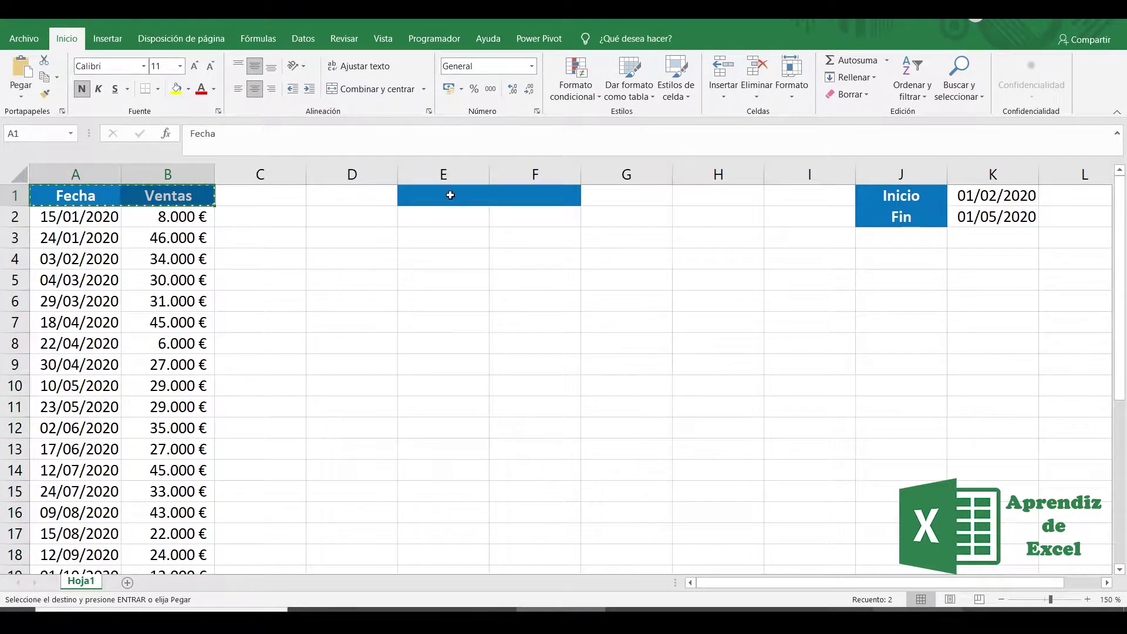
click(442, 196)
key(ctrl+v)
Start a formula in C2 with SI and a nested Y whose first condition is A2>=$K$1
click(241, 224)
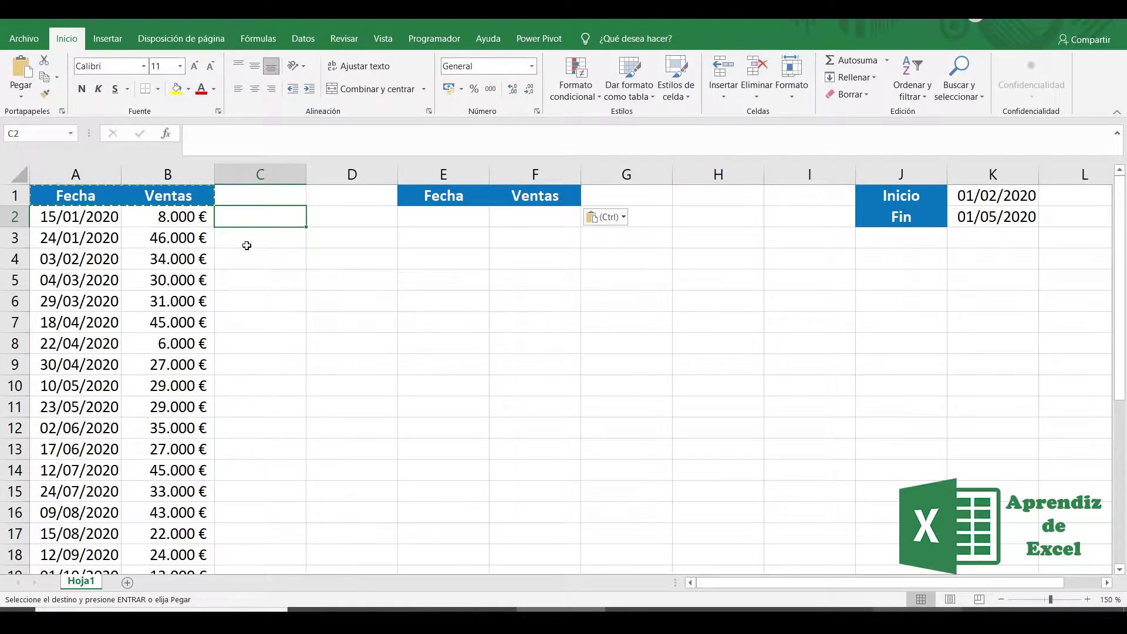
text(+si()
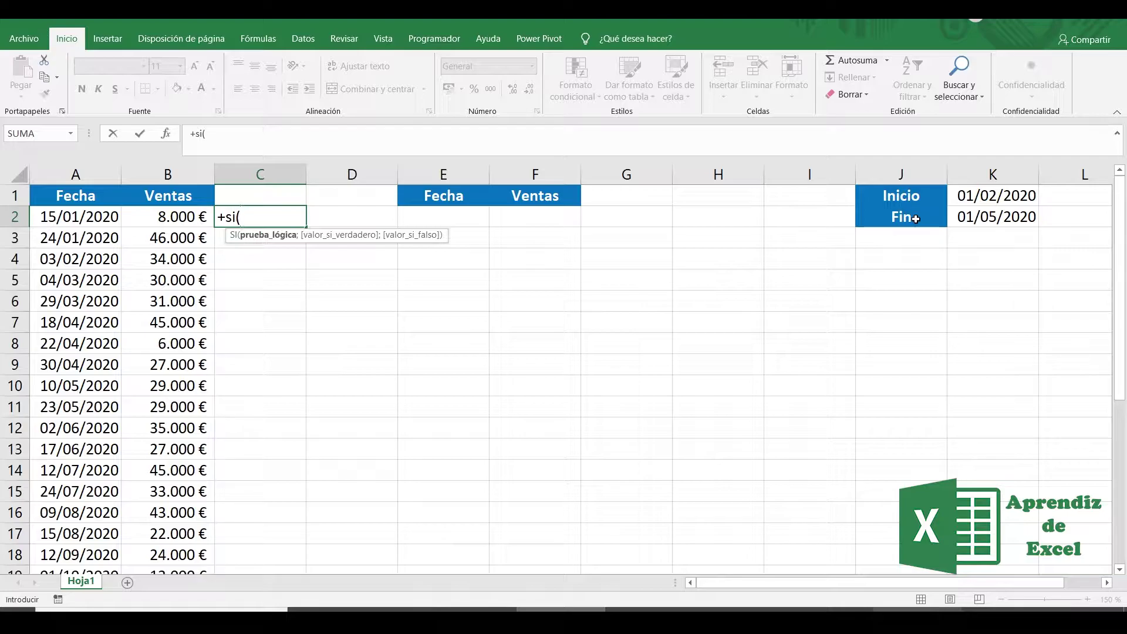
text(y()
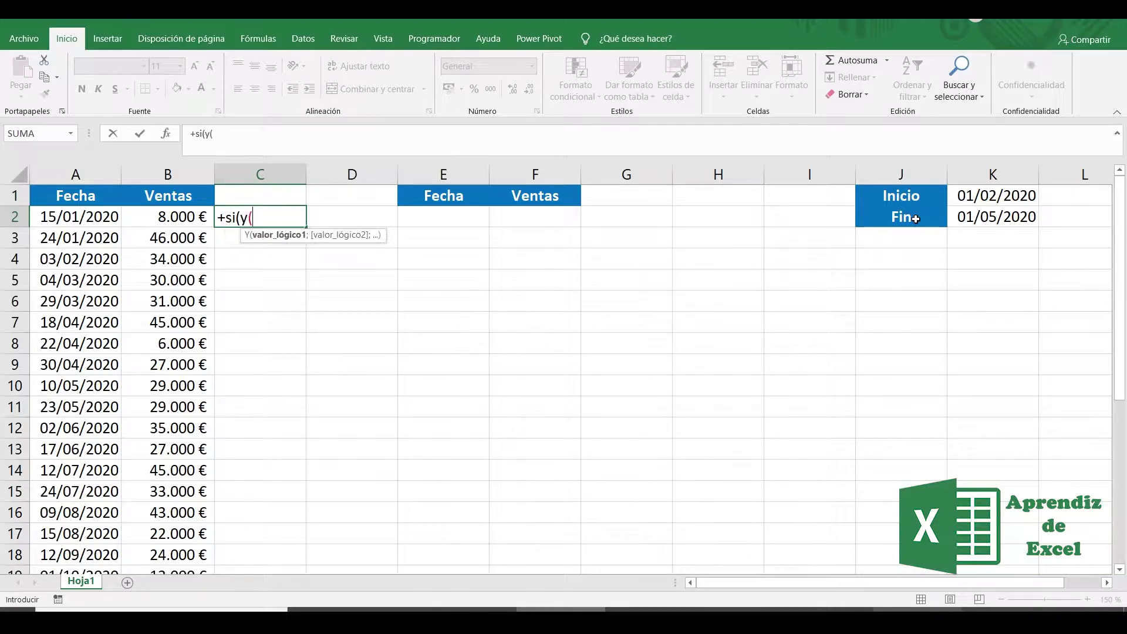
click(100, 214)
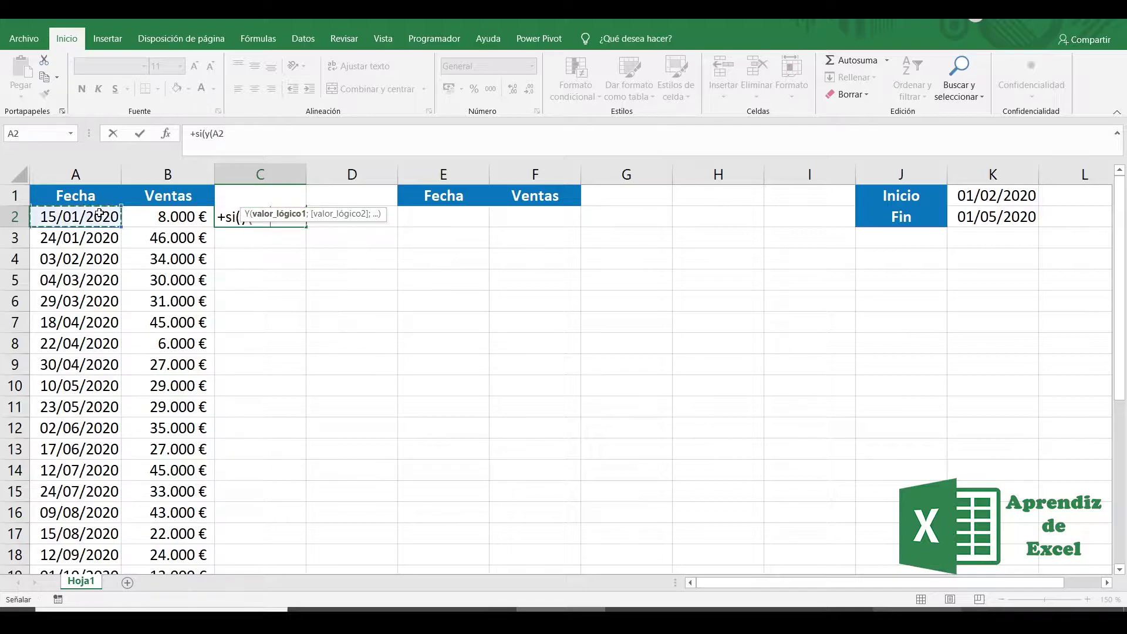
text(>)
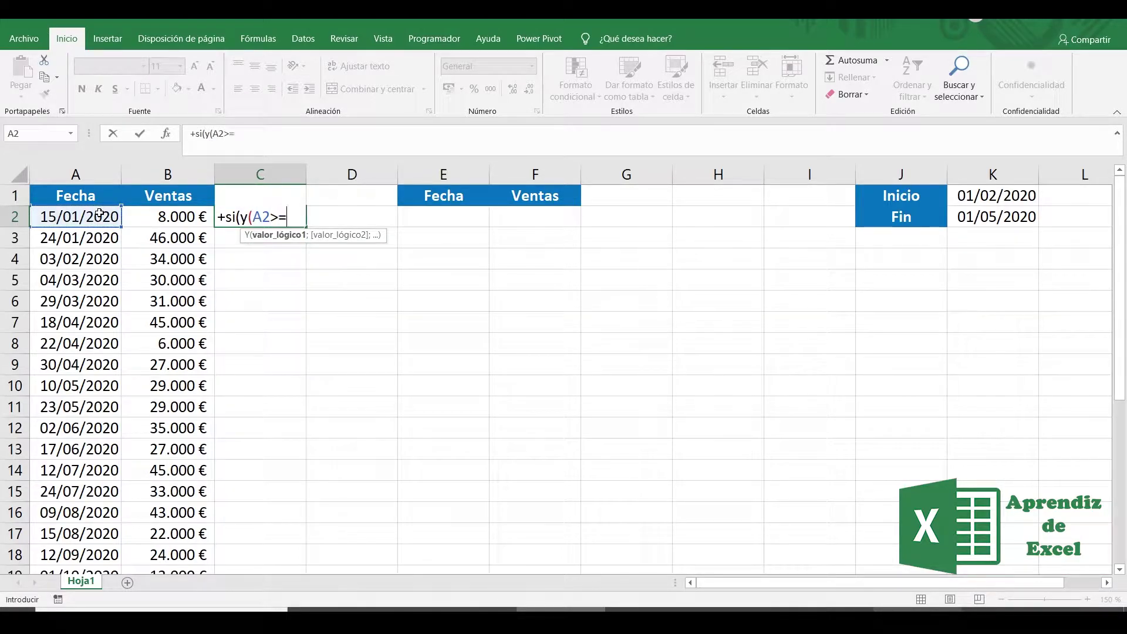
text(=)
click(1000, 195)
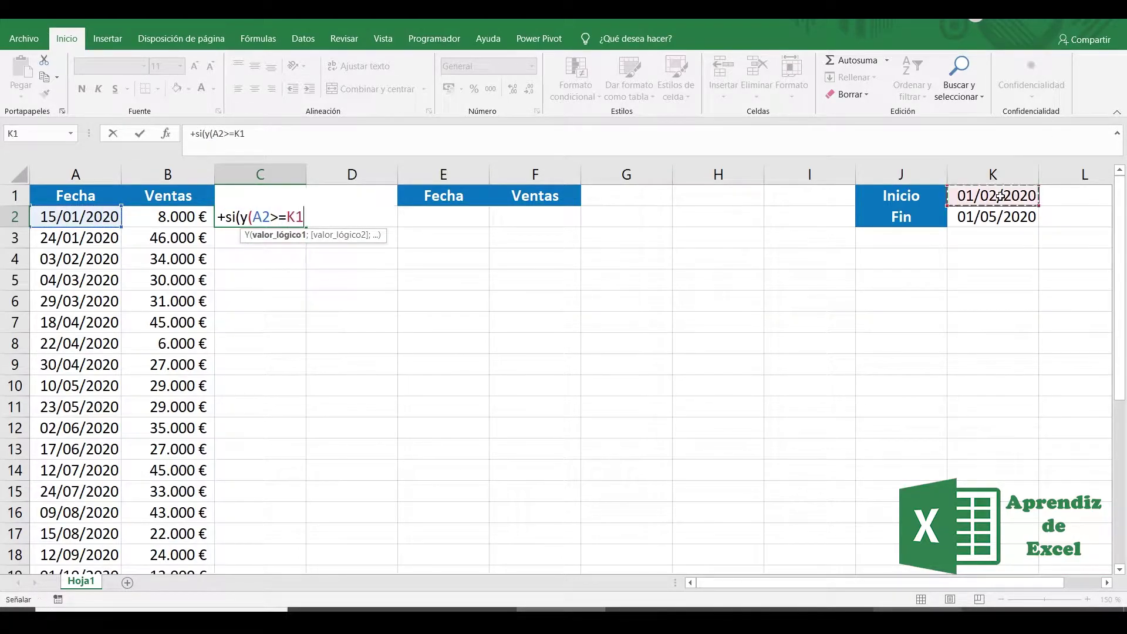
key(F4)
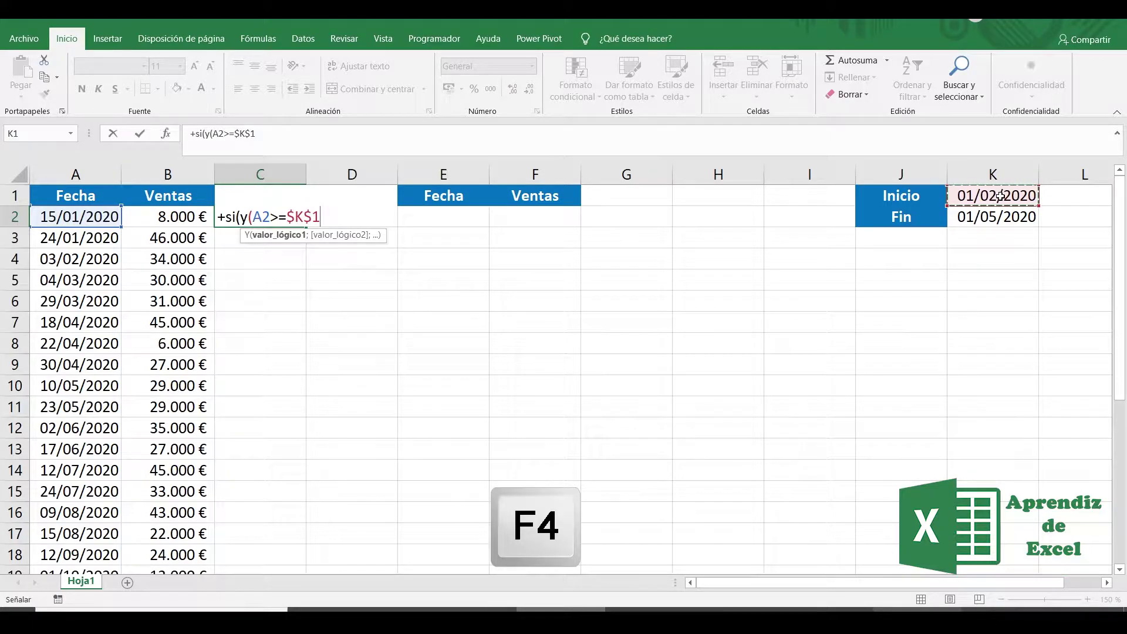
Complete the C2 formula with the condition A2<=$K$2 and results 1 and 0, and fill it down column C
text(;)
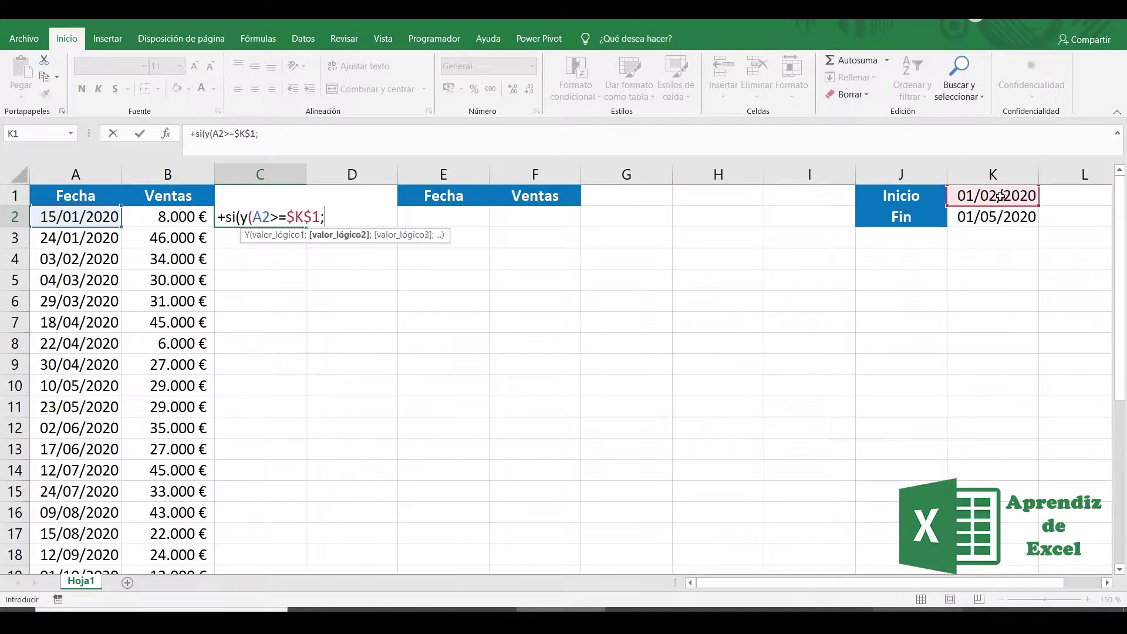
click(63, 215)
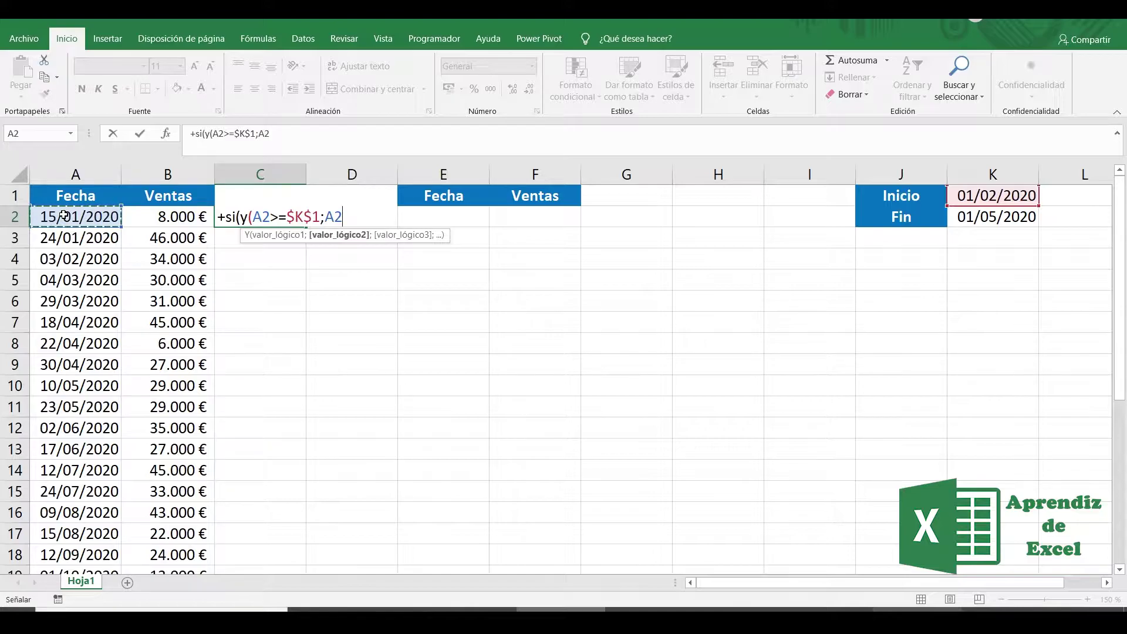
text(<=)
click(1020, 216)
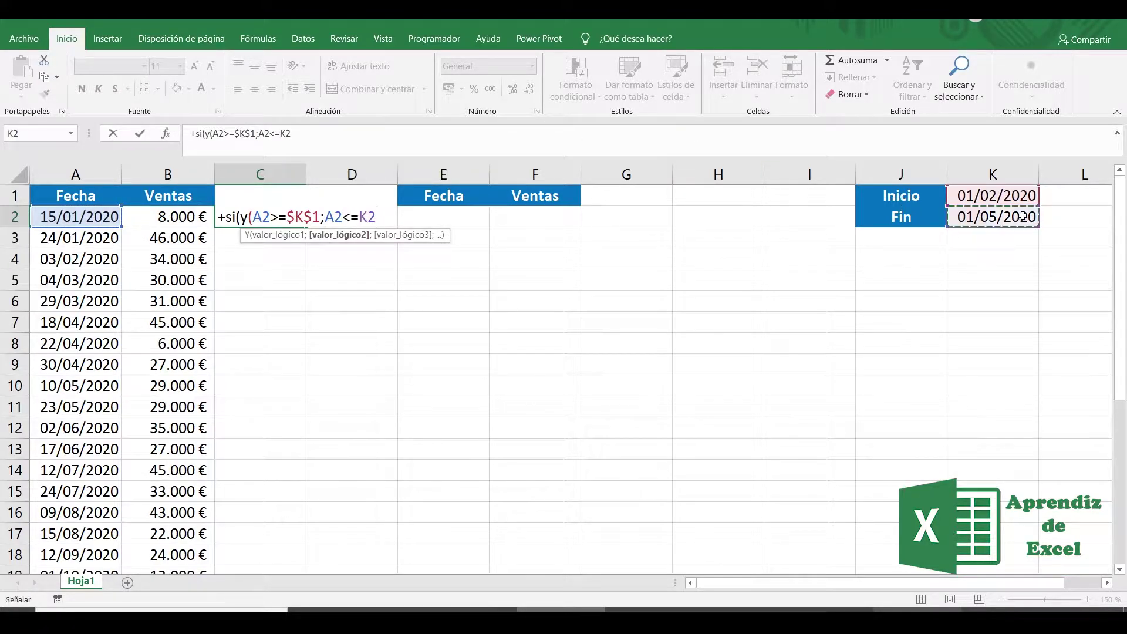
key(F4)
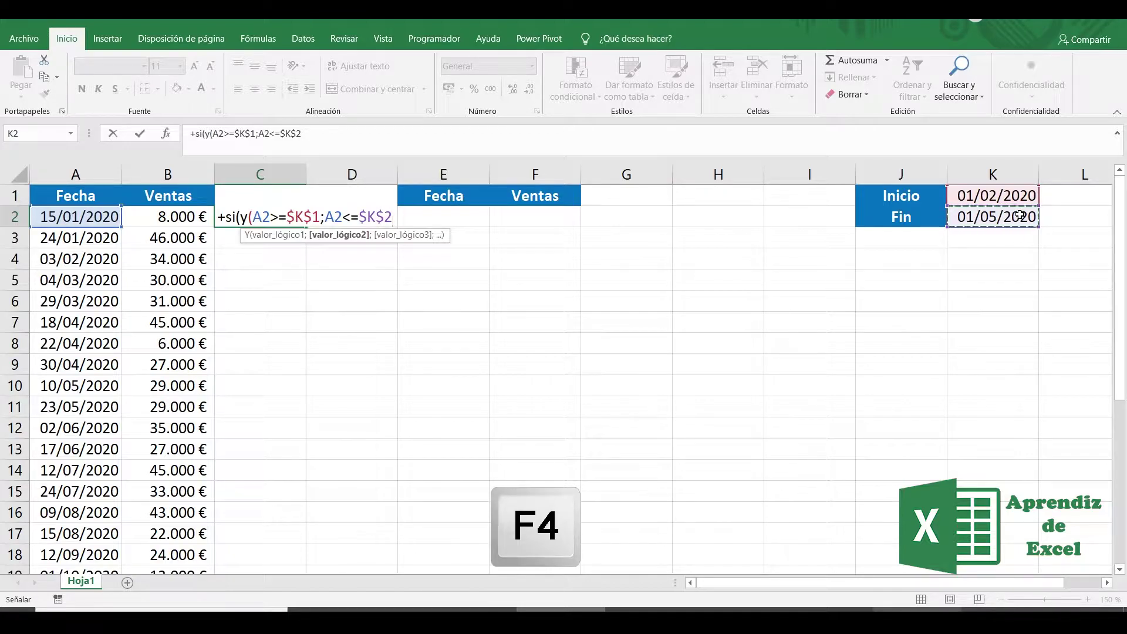
text())
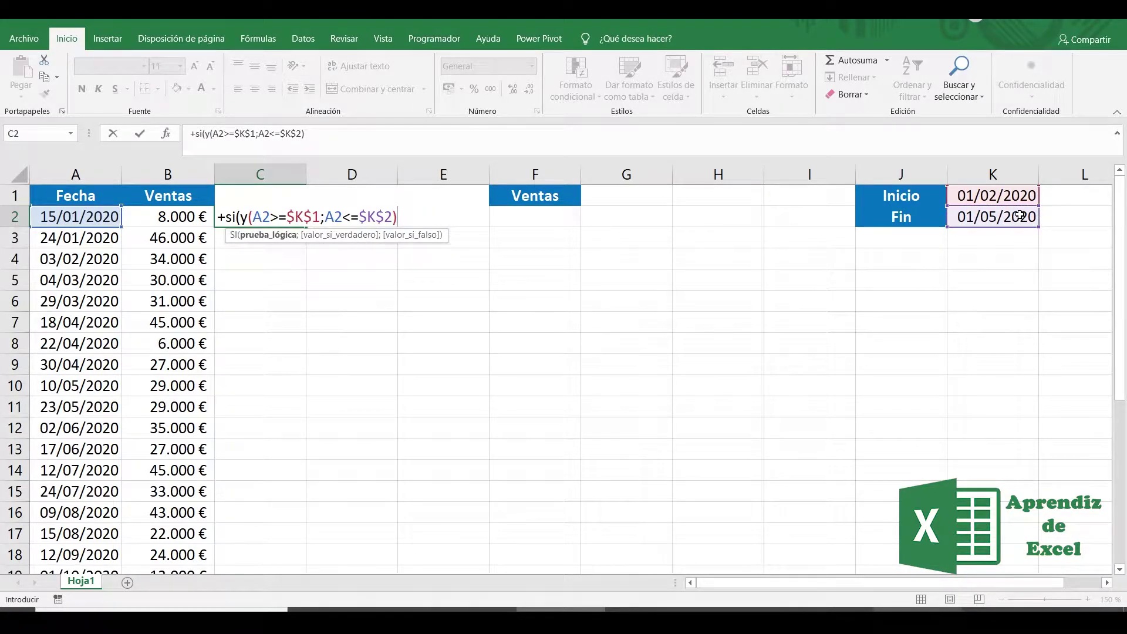
text(;1;0)
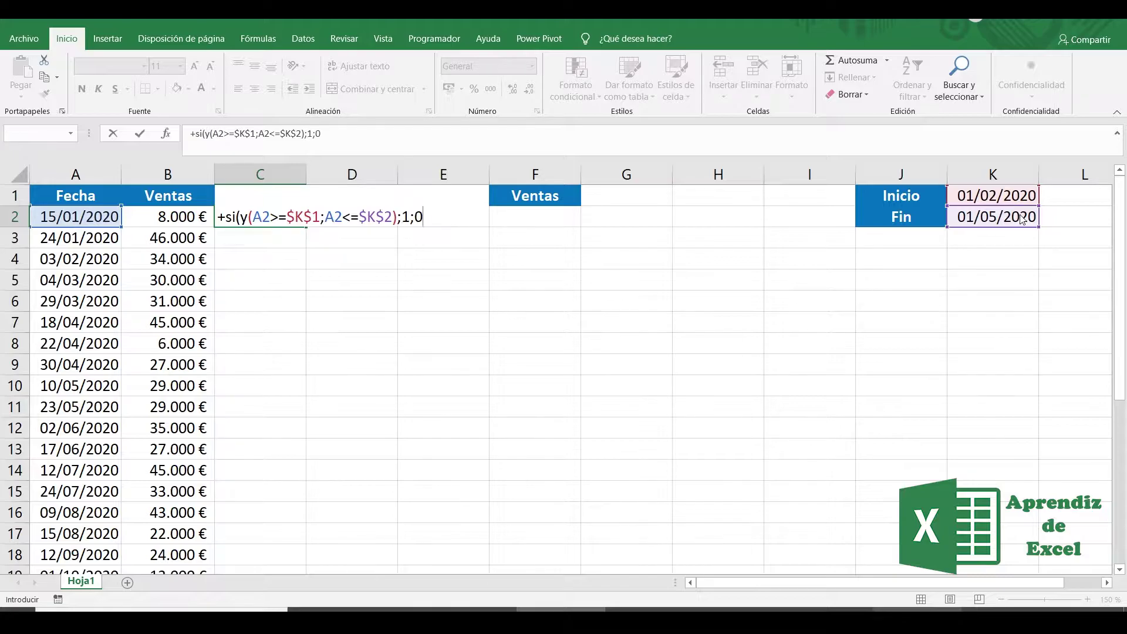
key(Return)
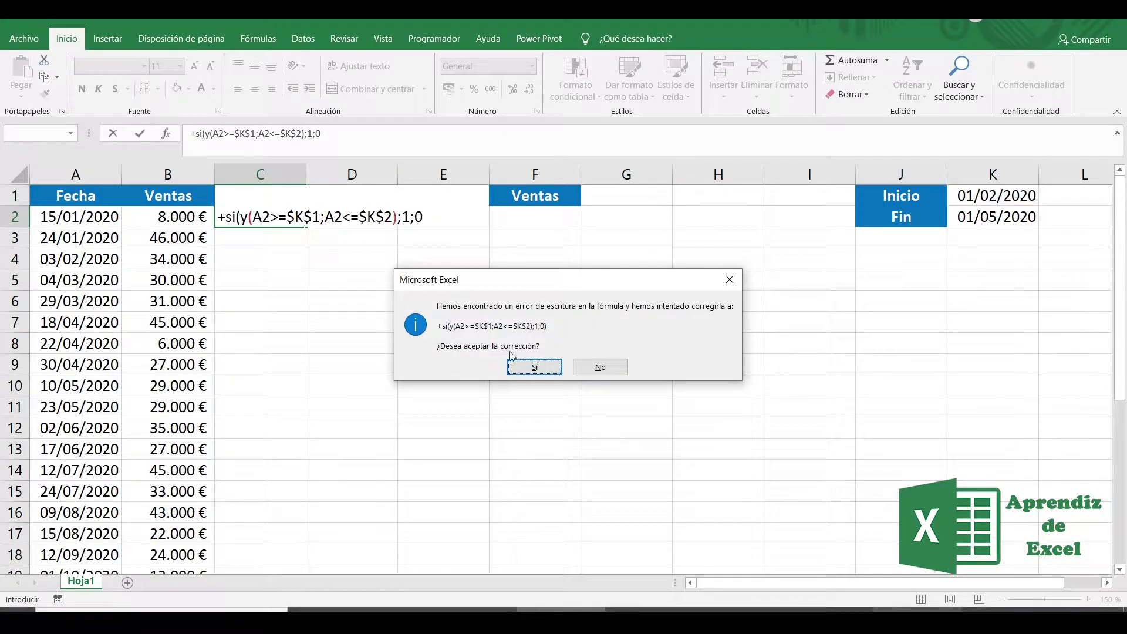
click(535, 367)
click(293, 217)
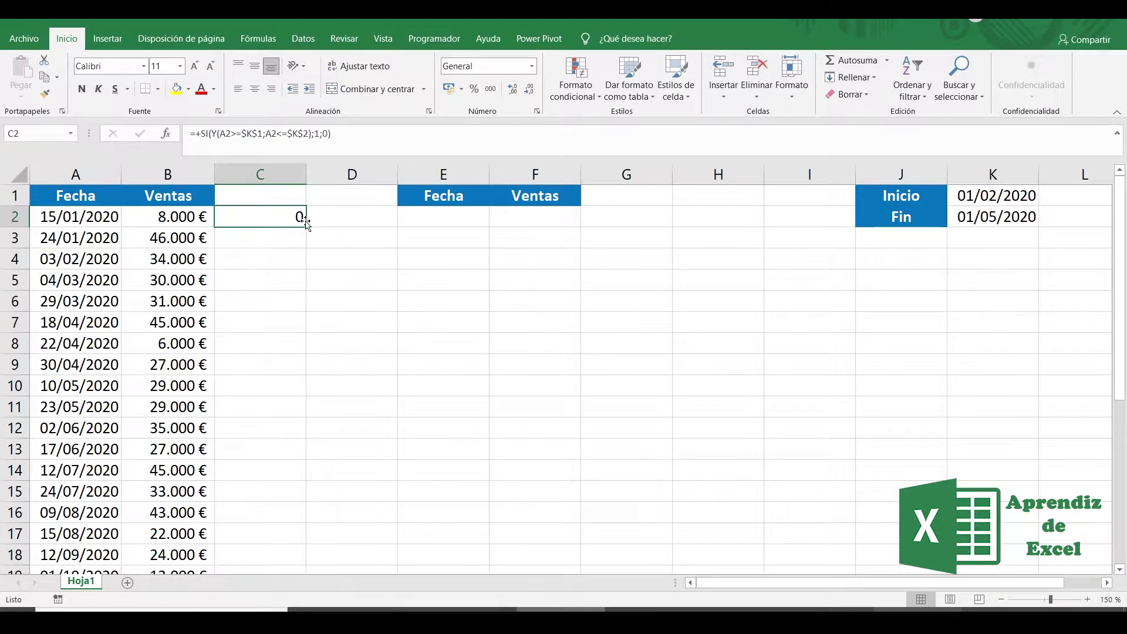
double_click(305, 223)
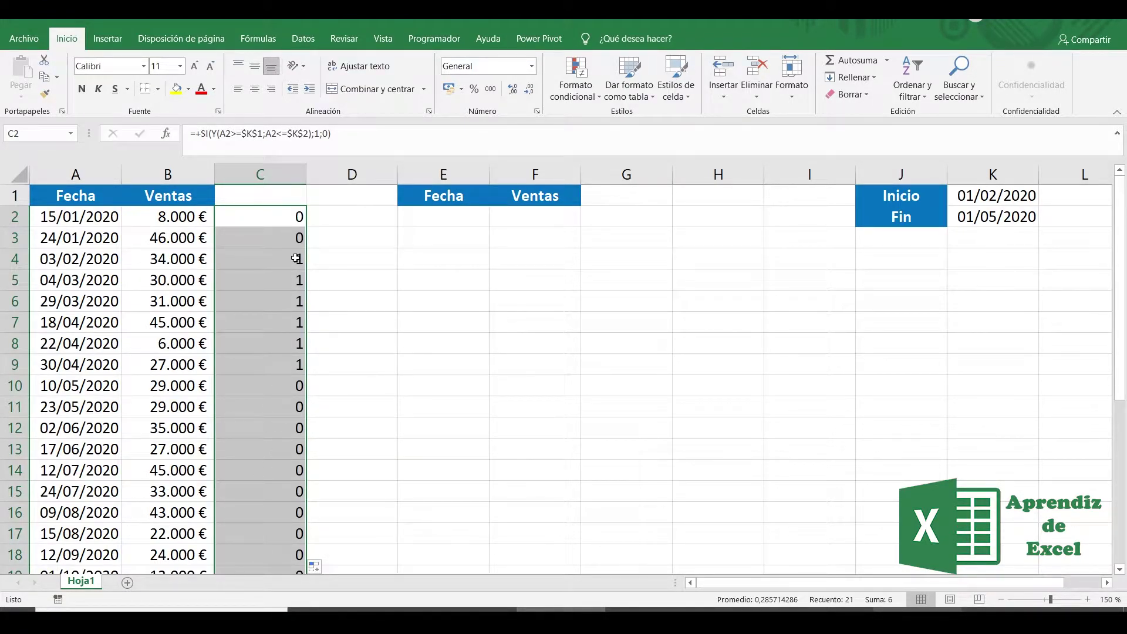
Extend the true result in the C2 formula to 1+max(c2:c2)
click(292, 216)
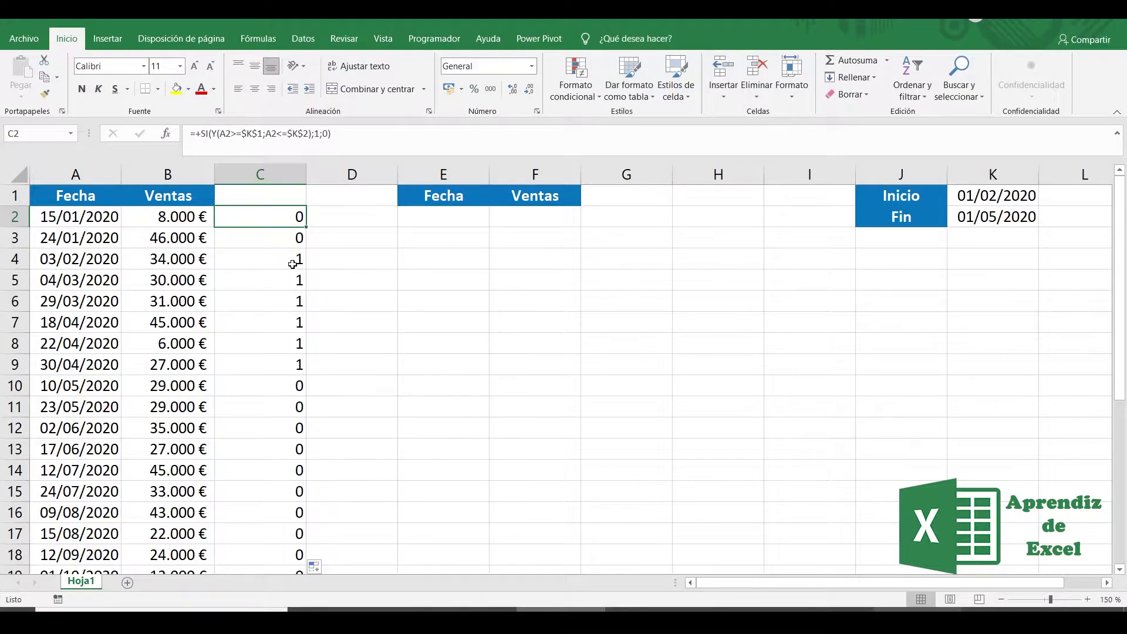
click(315, 141)
text(+max()
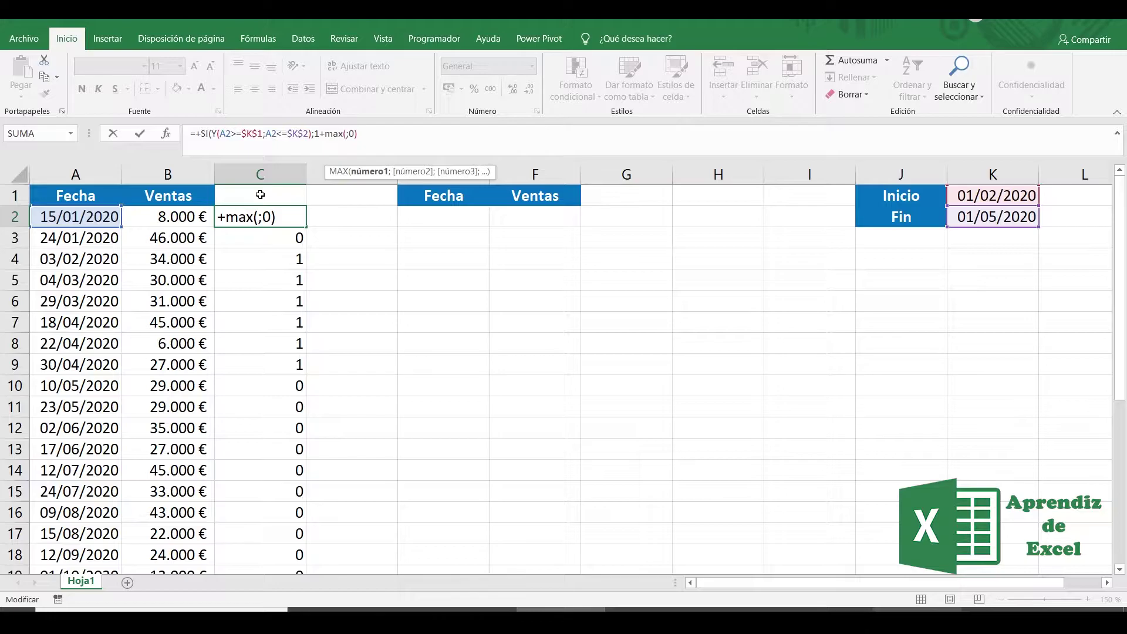
text(c2:c)
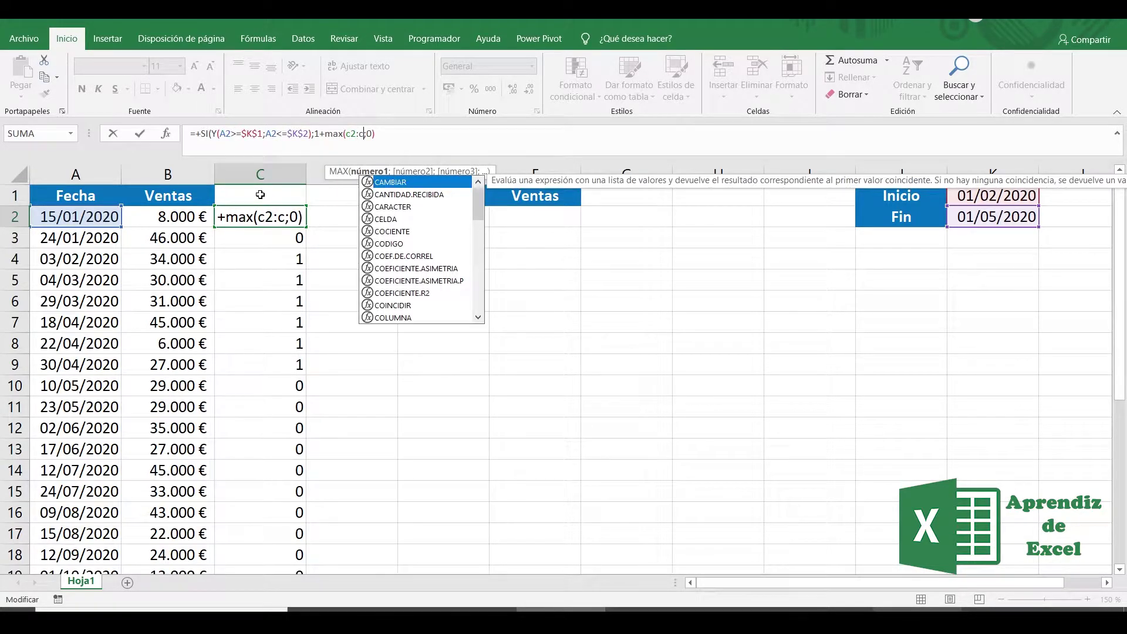
text(2))
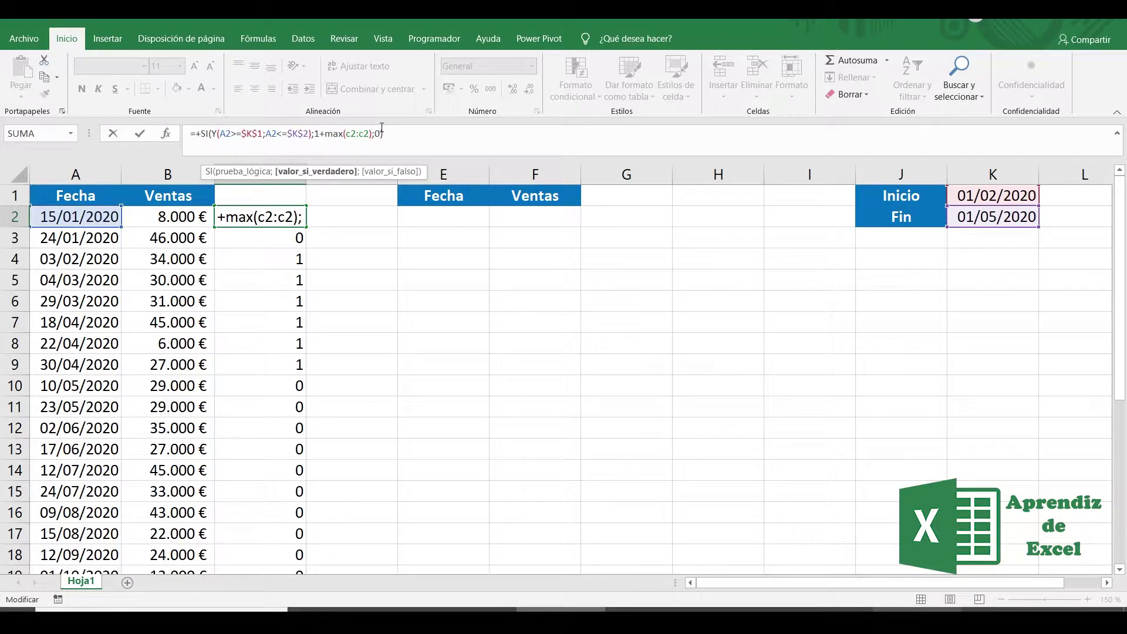
Change the MAX range in the C2 formula to $C$1:C1 and fill the formula down column C
click(353, 135)
key(F4)
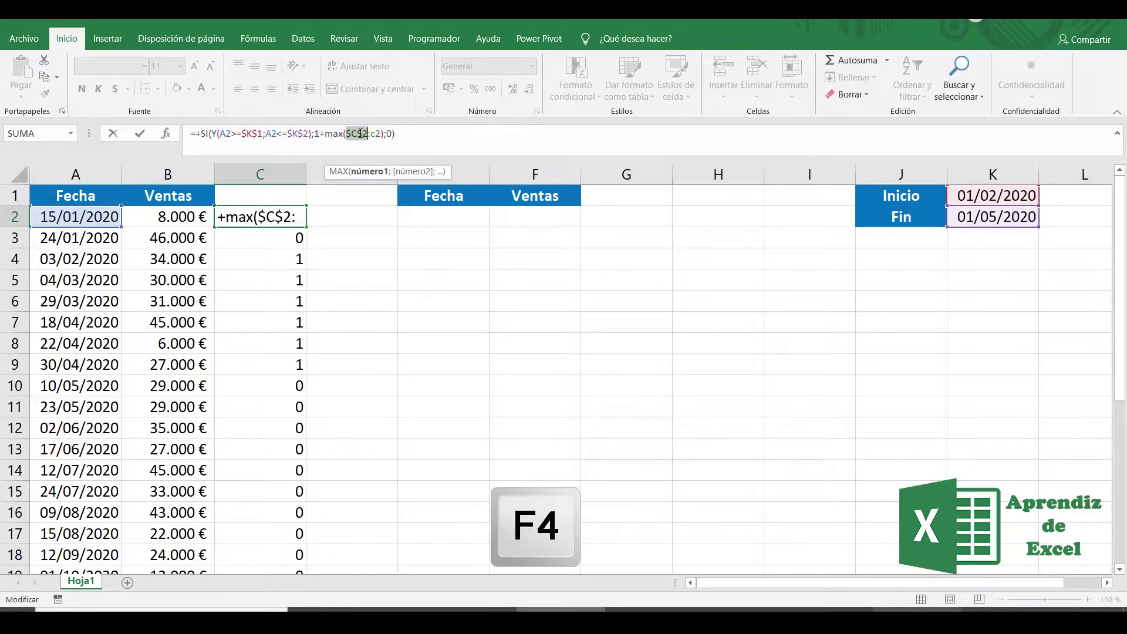
key(BackSpace)
text(1)
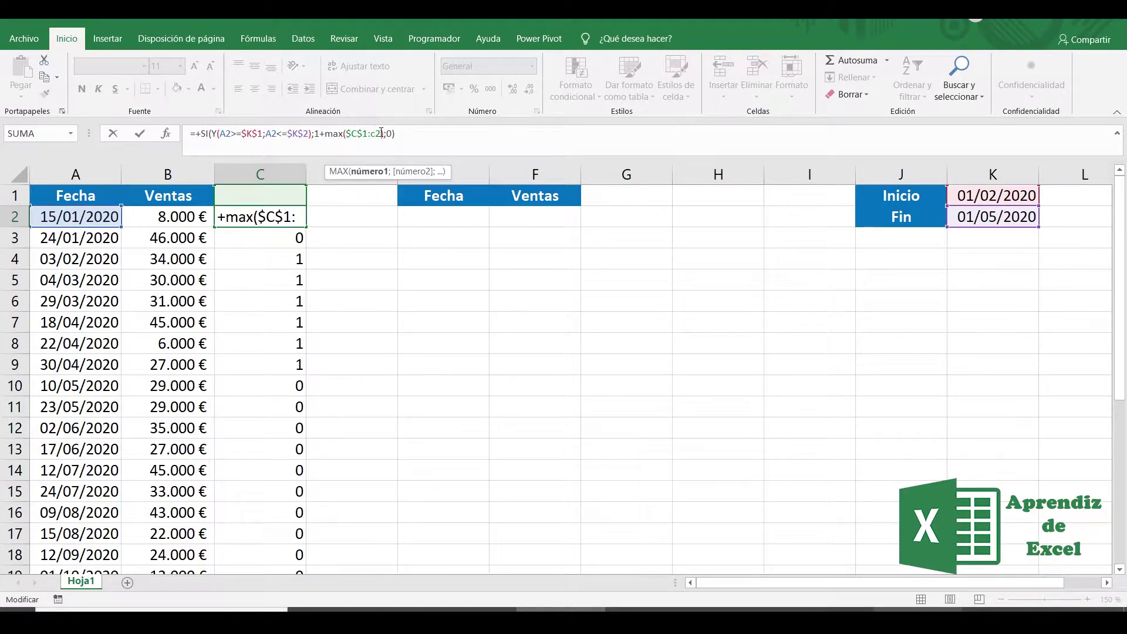
click(378, 133)
key(BackSpace)
text(1)
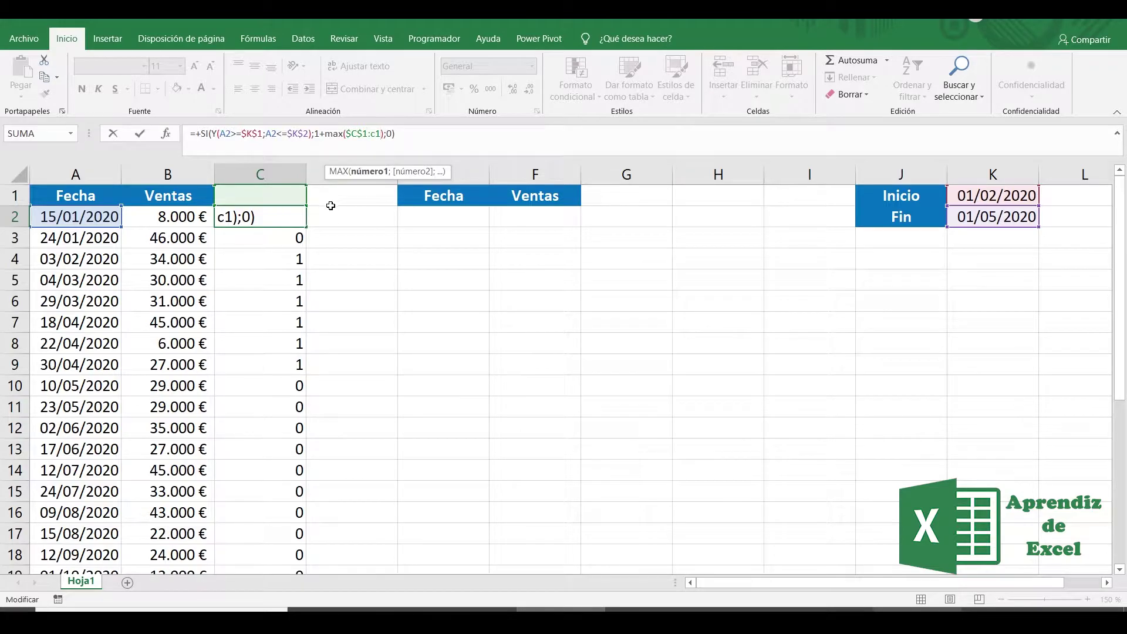
key(Return)
click(294, 220)
double_click(305, 227)
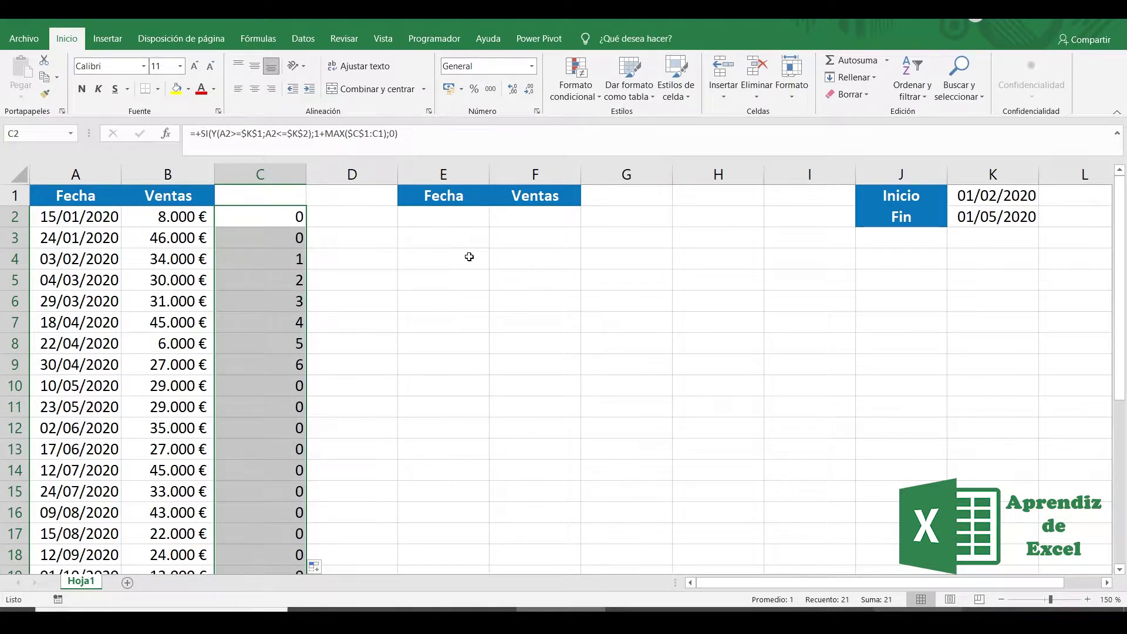
Enter the numbers 1 to 5 in cells D2:D6
click(363, 222)
text(1 2 3 4 5)
key(Return)
Start an INDICE formula in E2 on column A:A, with a nested COINCIDIR function as the row number
click(443, 221)
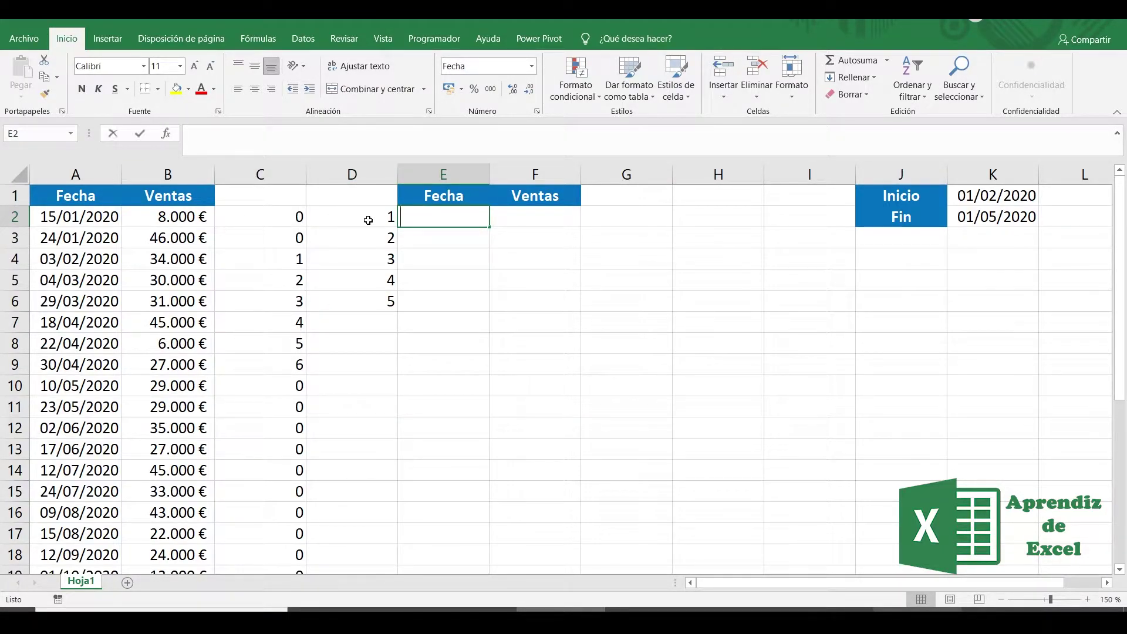
text(+indice()
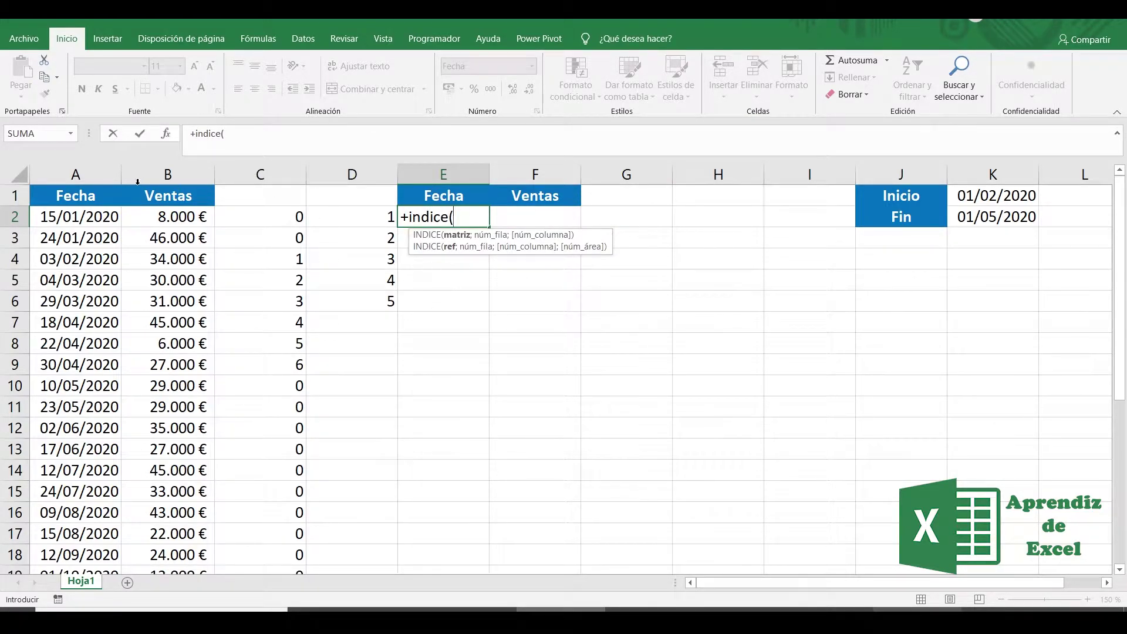
click(79, 177)
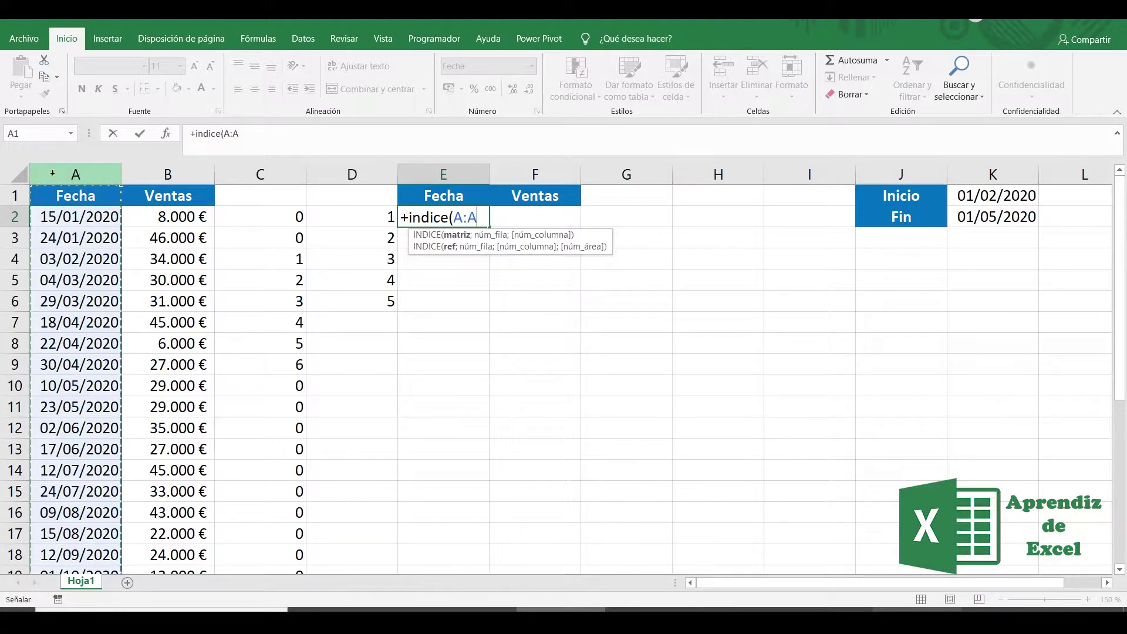
click(323, 138)
text(;)
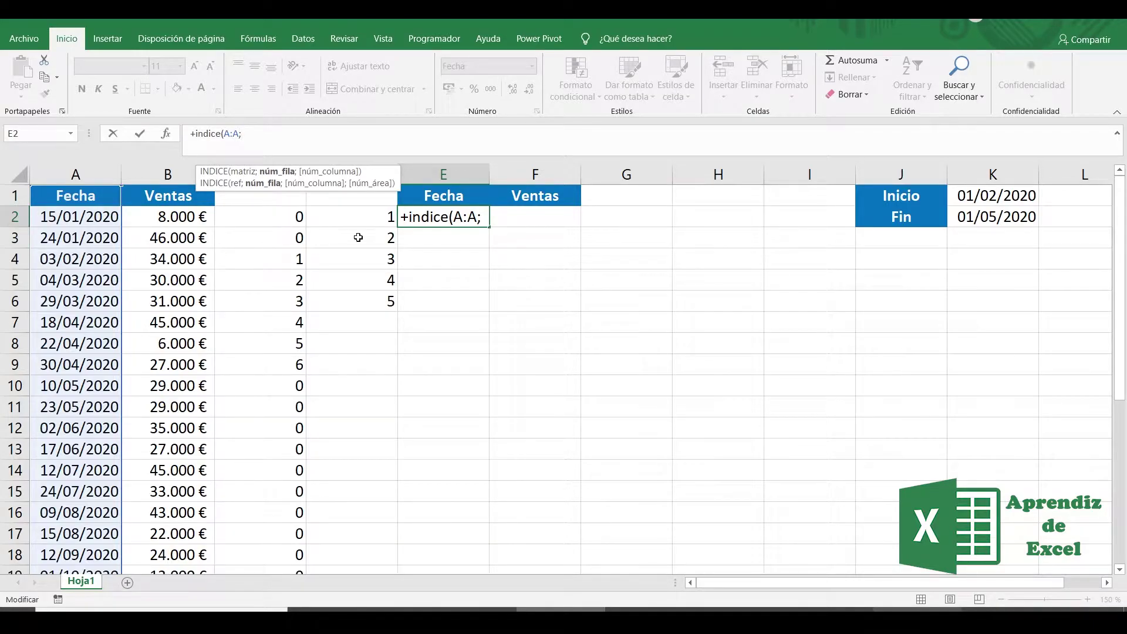
text(coincidir)
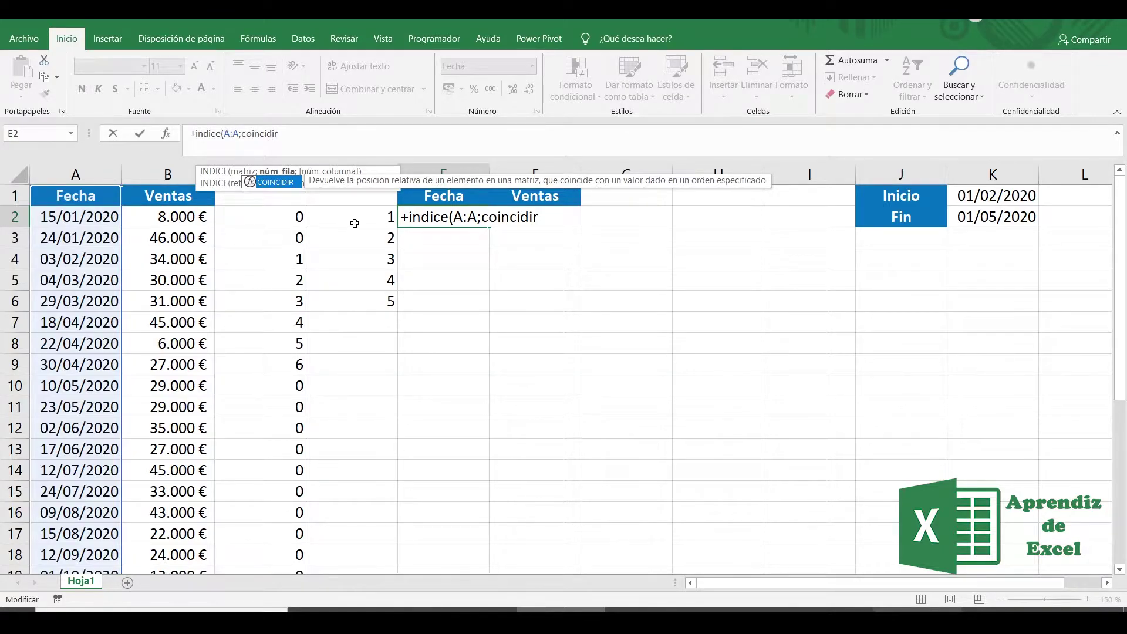
text(()
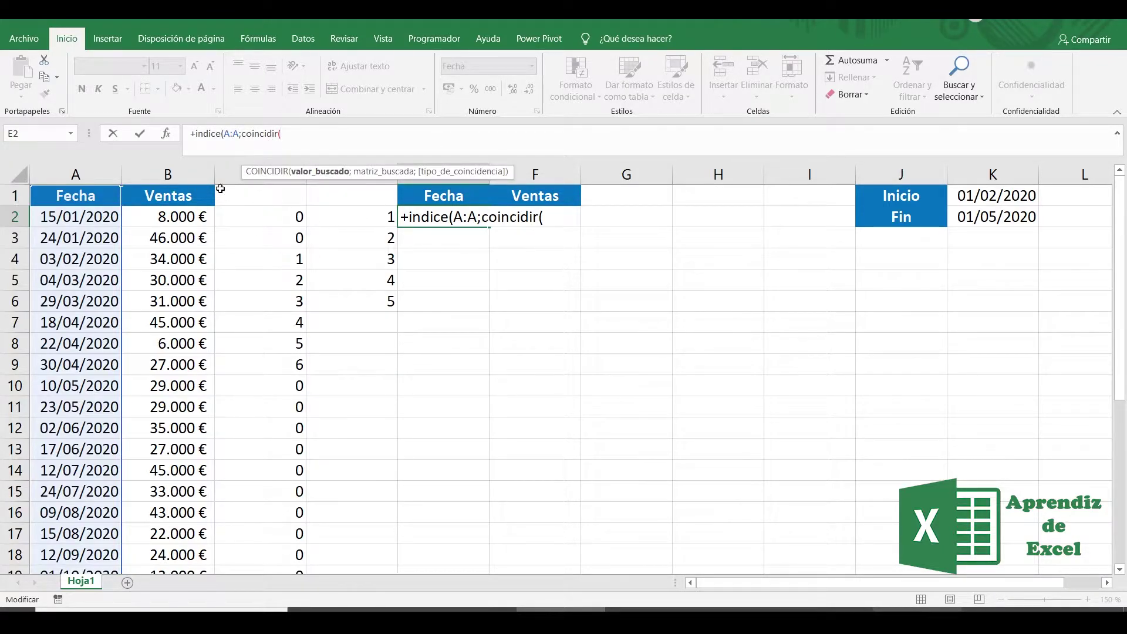
Complete COINCIDIR in the E2 formula with lookup value D2, absolute range $C:$C and match type 0
click(368, 209)
text(;)
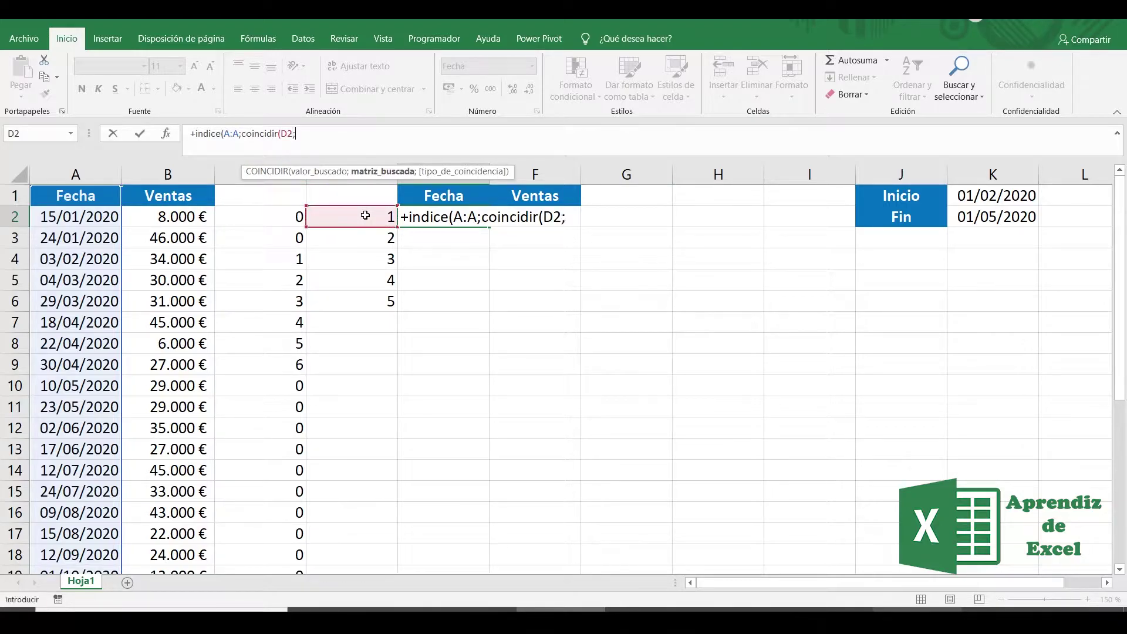
click(231, 172)
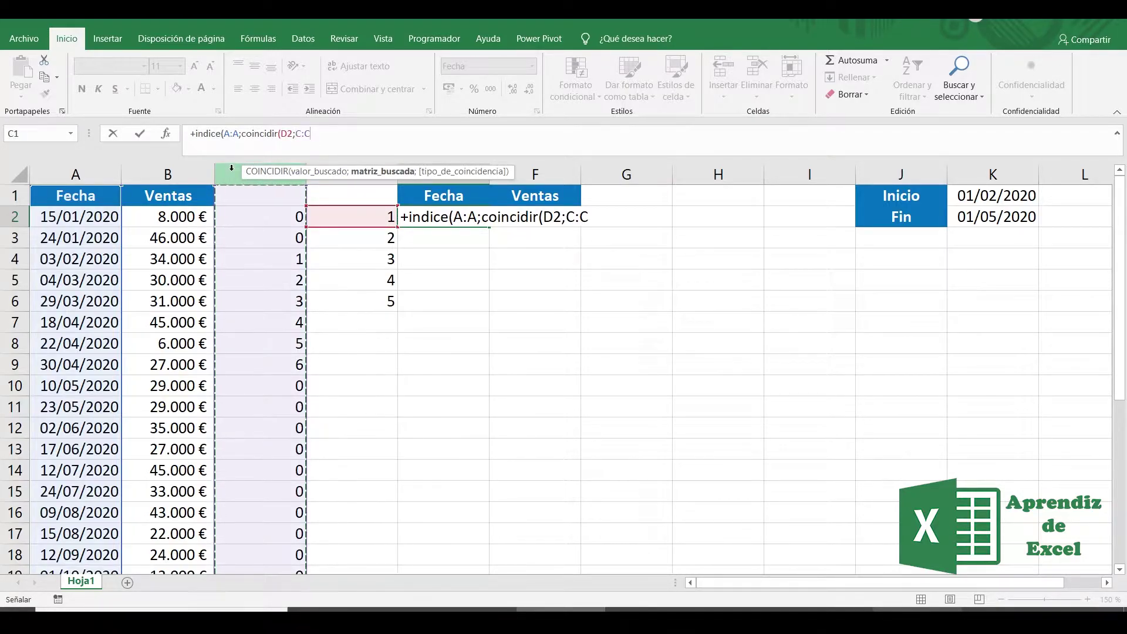
key(F4)
text(;)
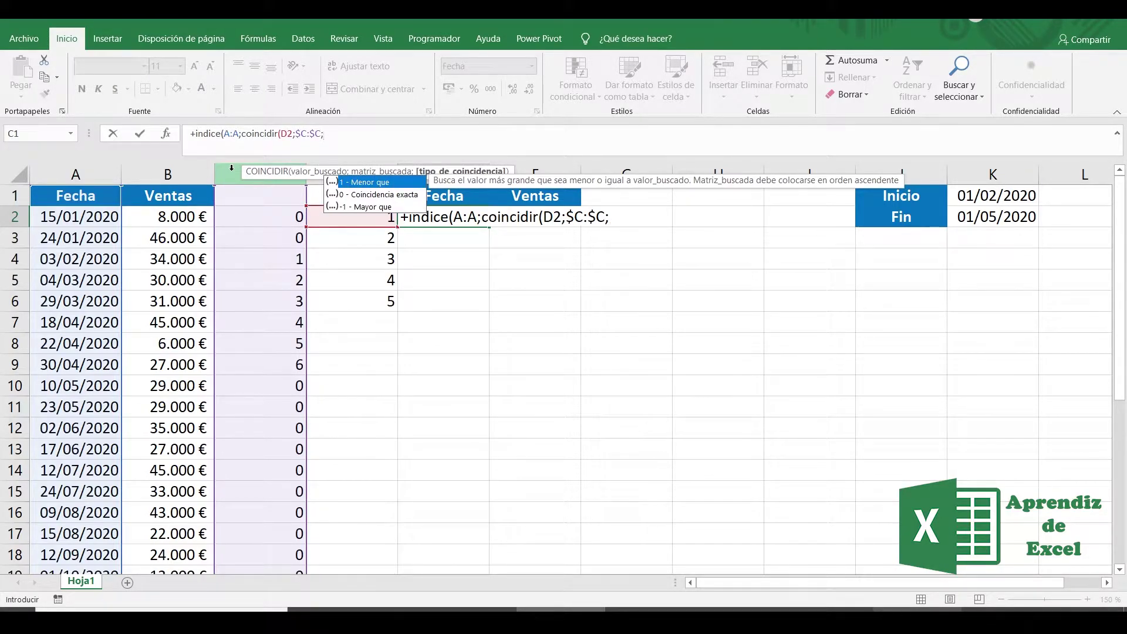
text(,0))
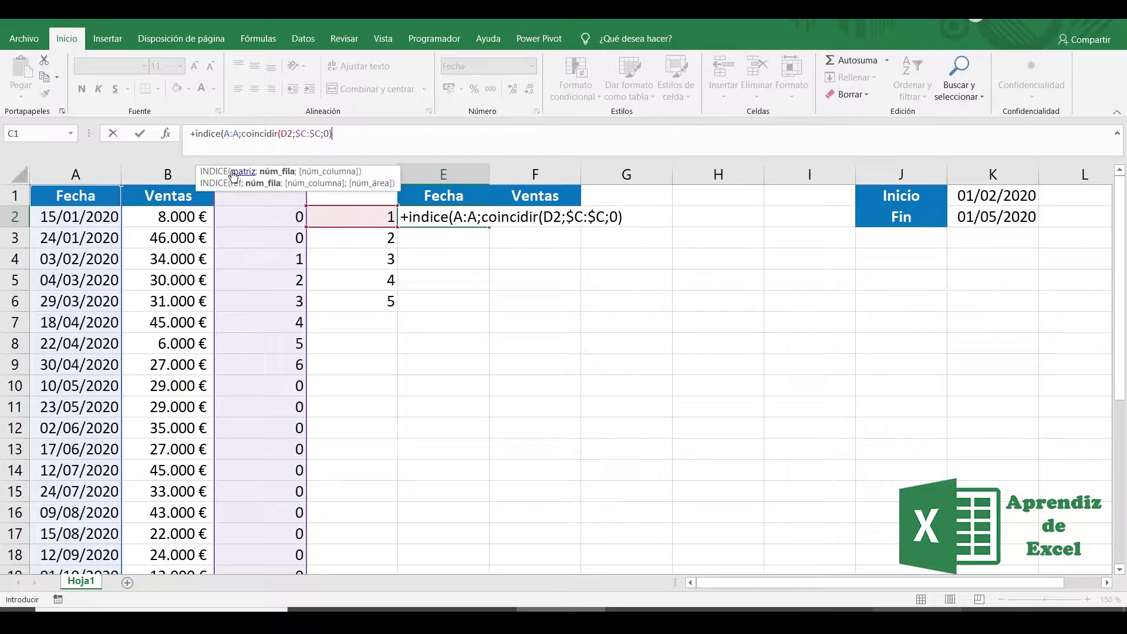
key(Return)
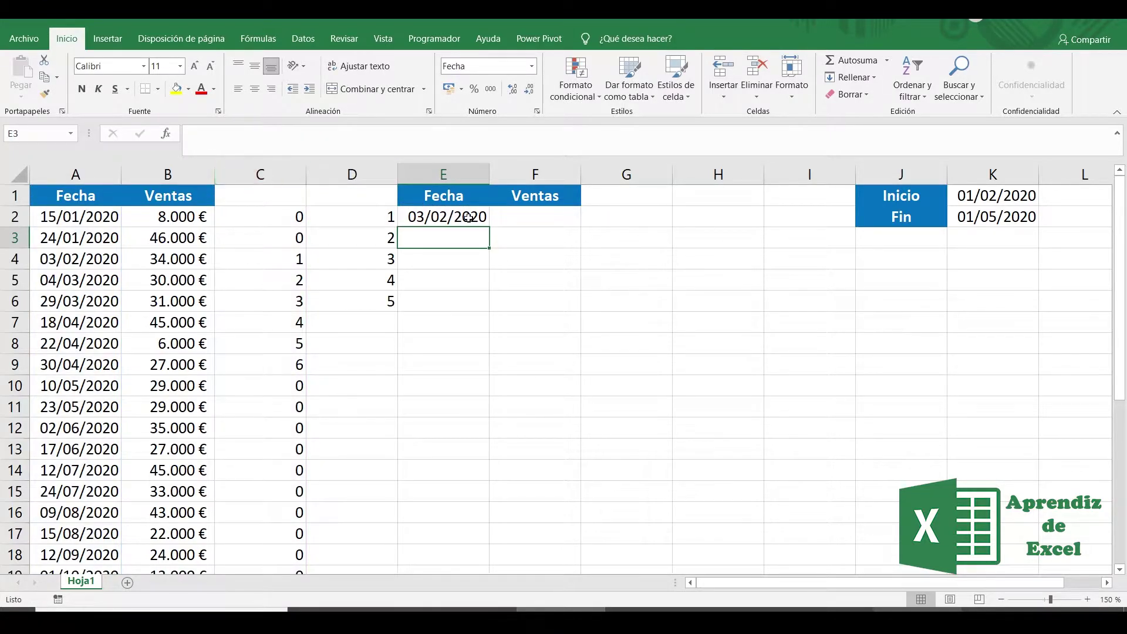
Try to copy the E2 formula across into F2 under Ventas
click(469, 219)
drag(490, 227, 546, 233)
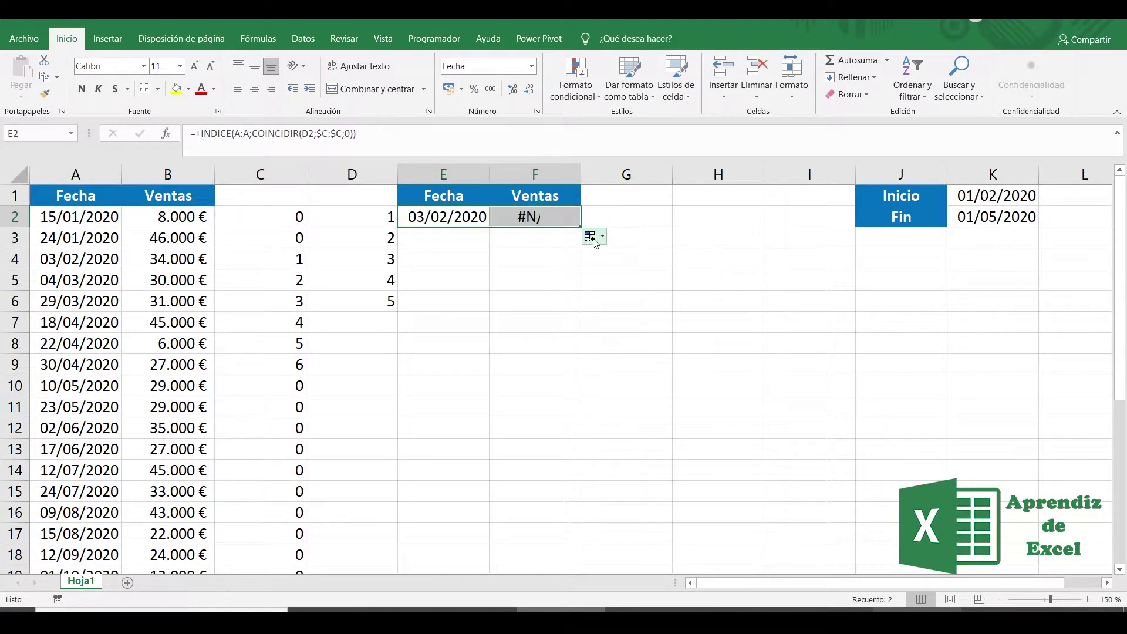
double_click(556, 219)
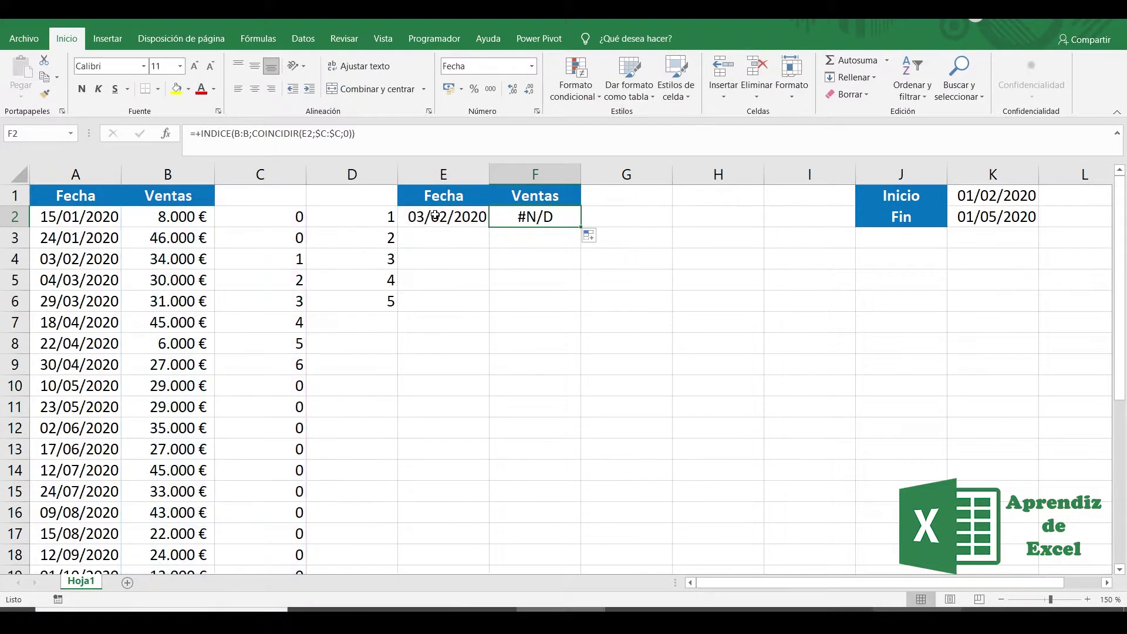
Change the lookup reference in the E2 formula to $D2 and fill the formula across E2:F9
click(446, 218)
click(314, 134)
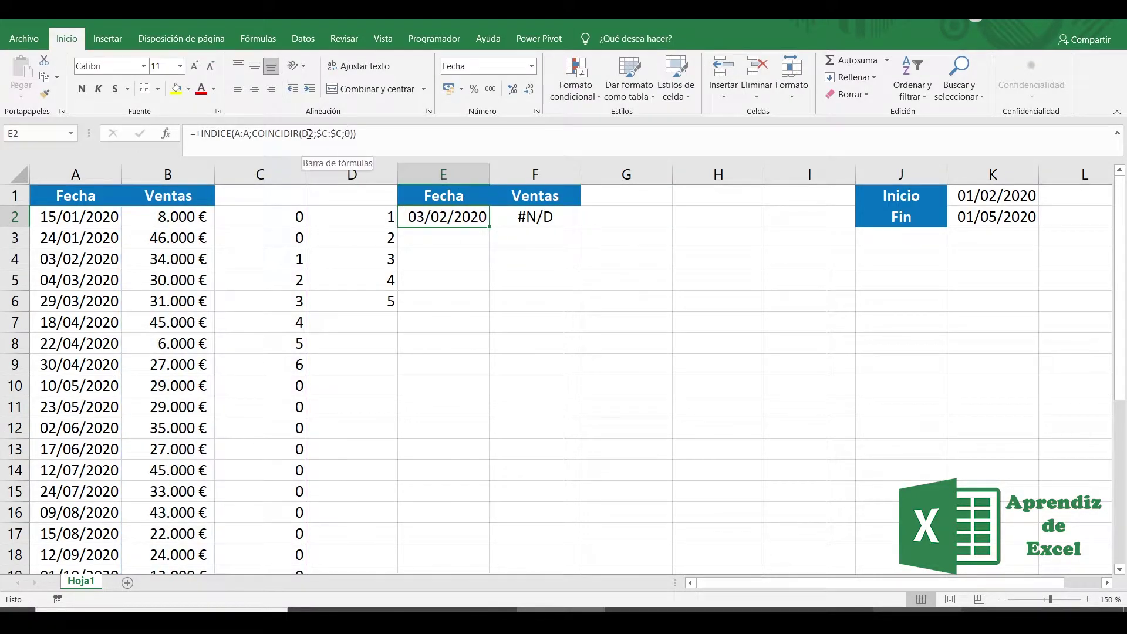
key(F4)
key(F4)
key(F4)
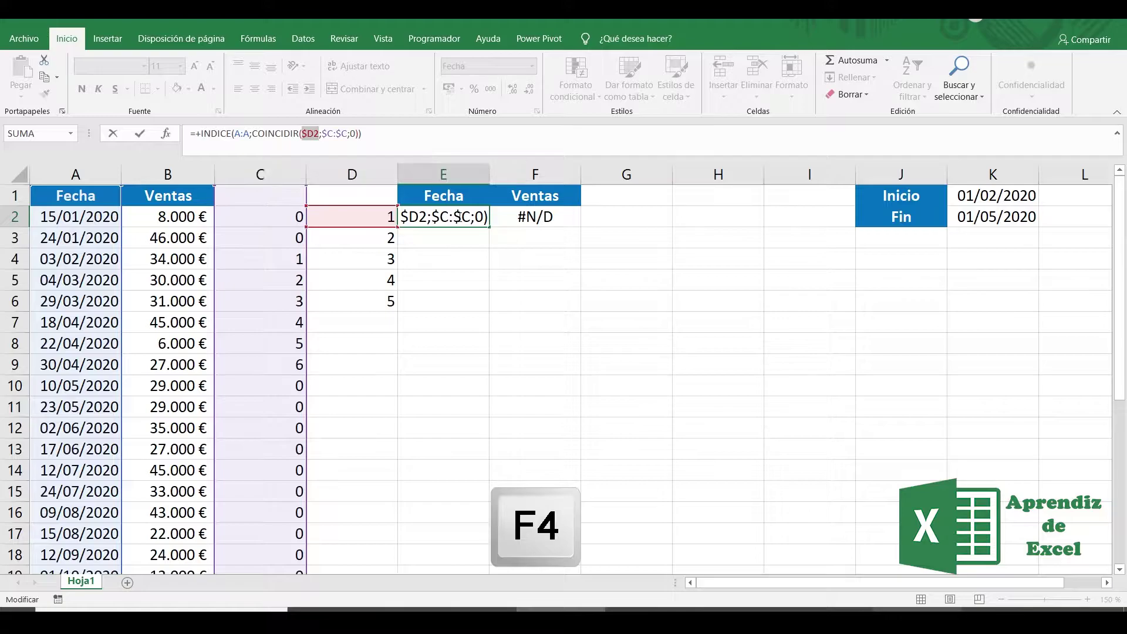
key(ctrl+Return)
drag(484, 217, 554, 353)
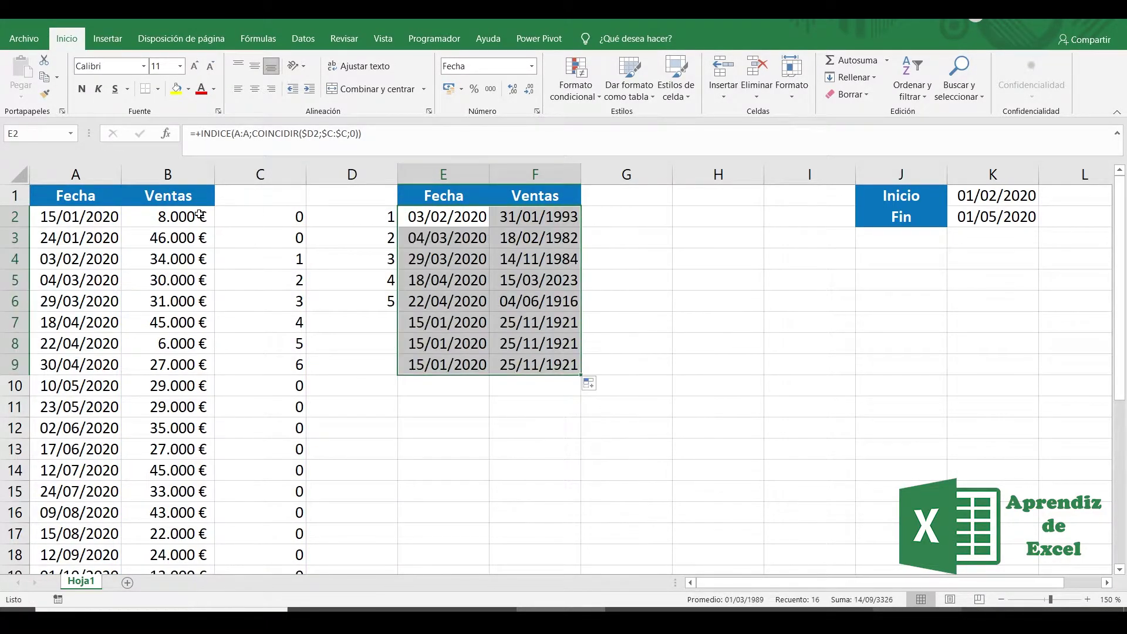
Copy the currency format of B2 onto the Ventas results in F2:F9
click(168, 216)
click(45, 94)
drag(538, 218, 546, 364)
Enter the number 6 in cell D7
click(395, 326)
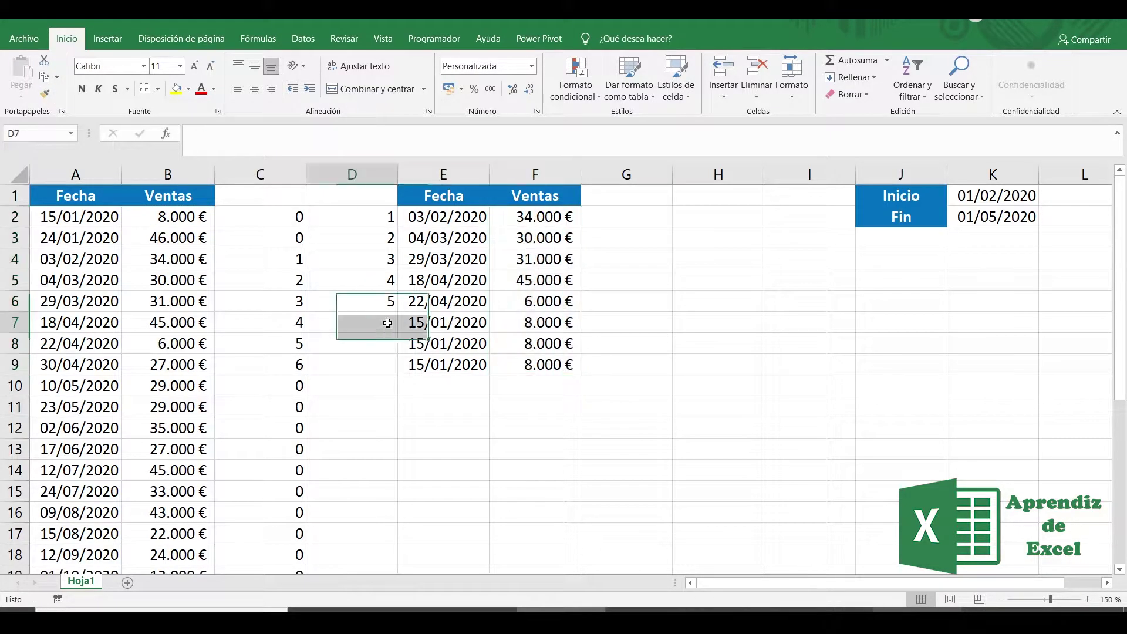
text(6)
key(Return)
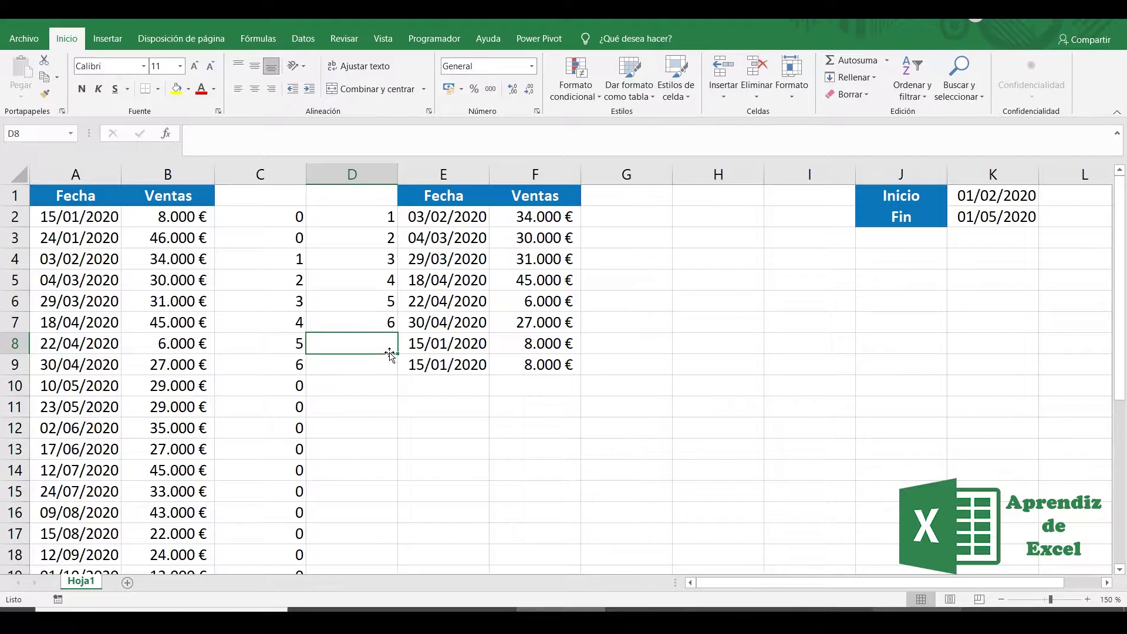
Replace the $D2 lookup value in the E2 formula with filas(e2:e2)
click(418, 215)
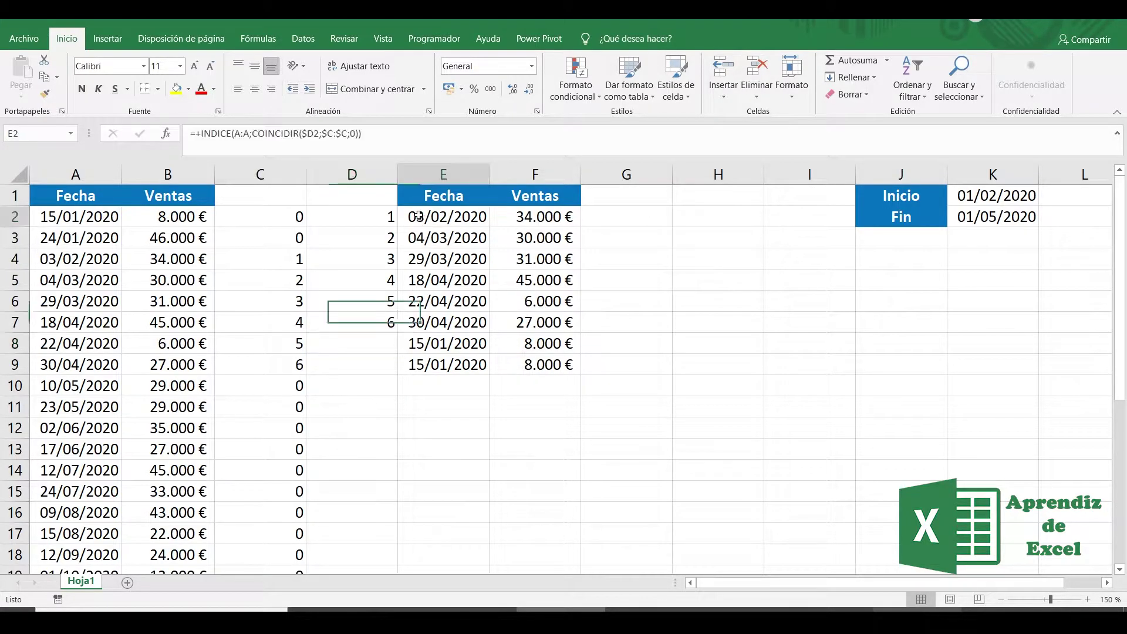
click(356, 135)
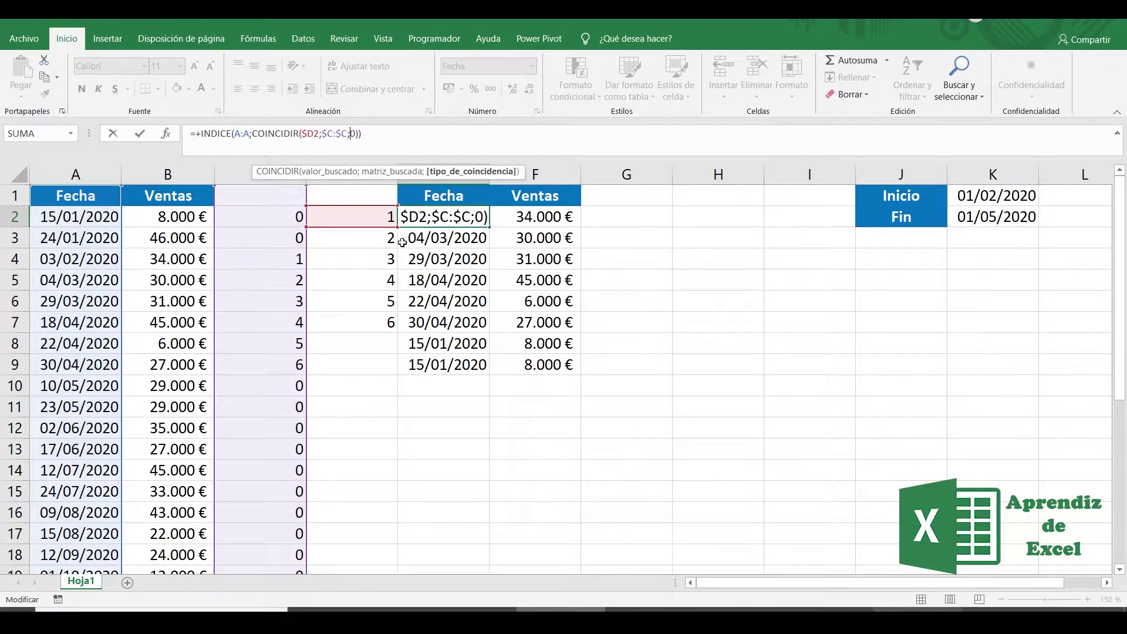
drag(303, 134, 317, 135)
text(fil)
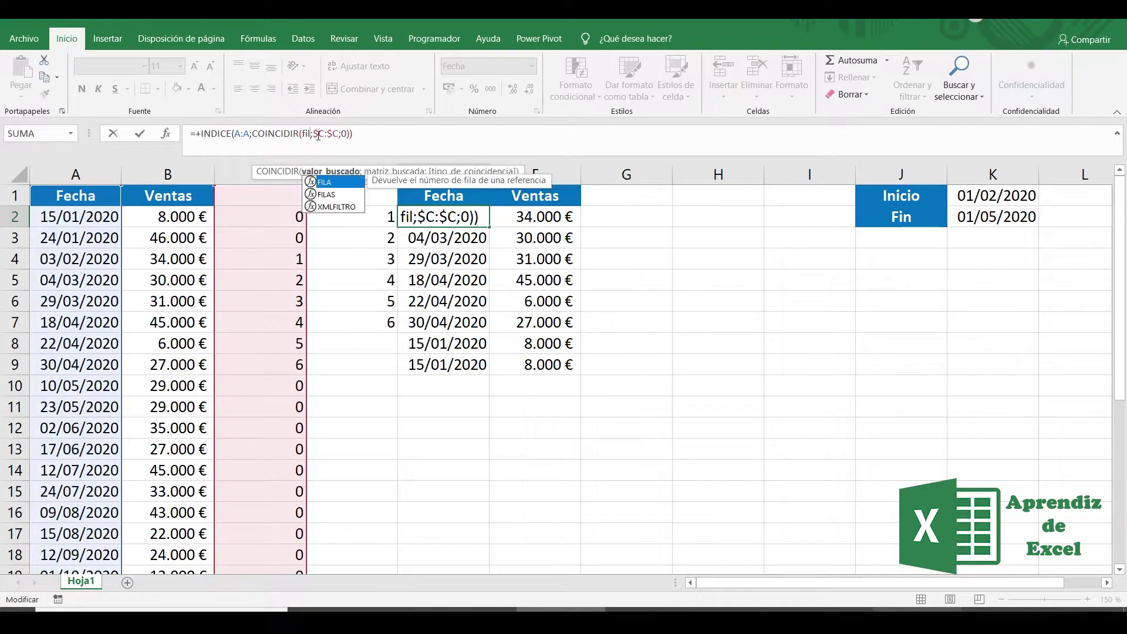
text(as()
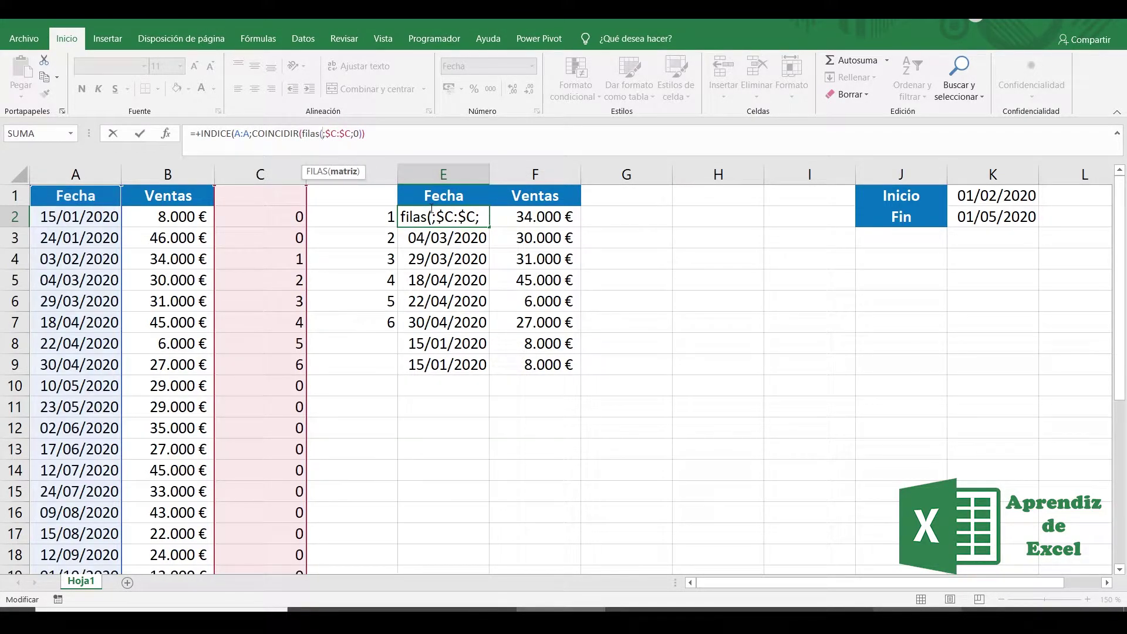
text(e2:)
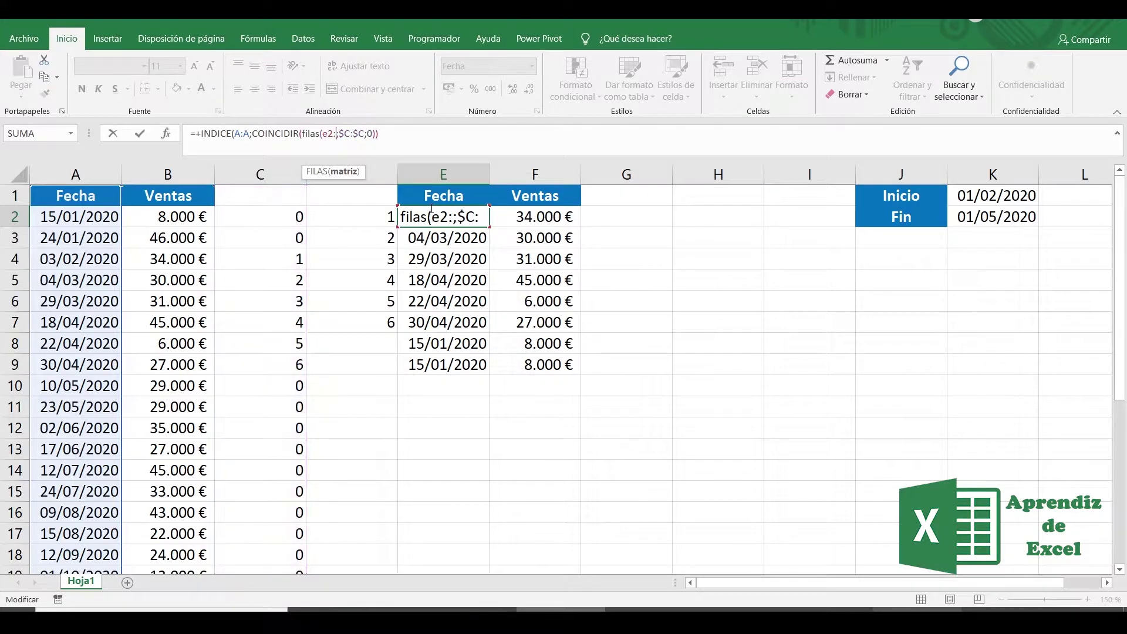
text(e)
text())
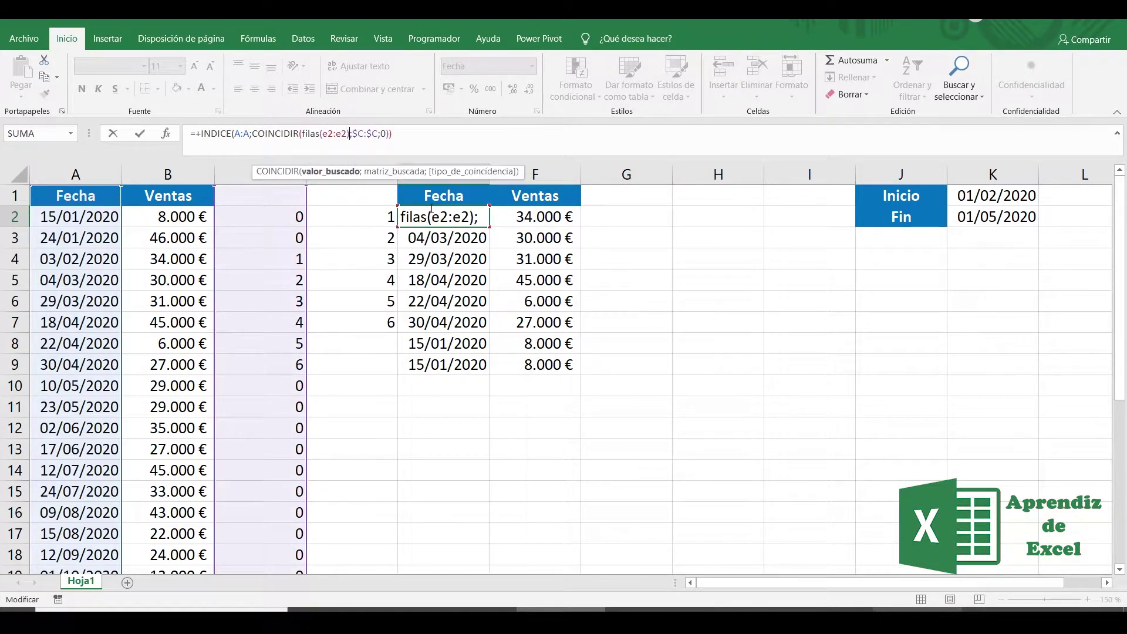
Anchor the start of the FILAS range in E2 as $E$2 and fill the formula down column E
double_click(330, 135)
key(F4)
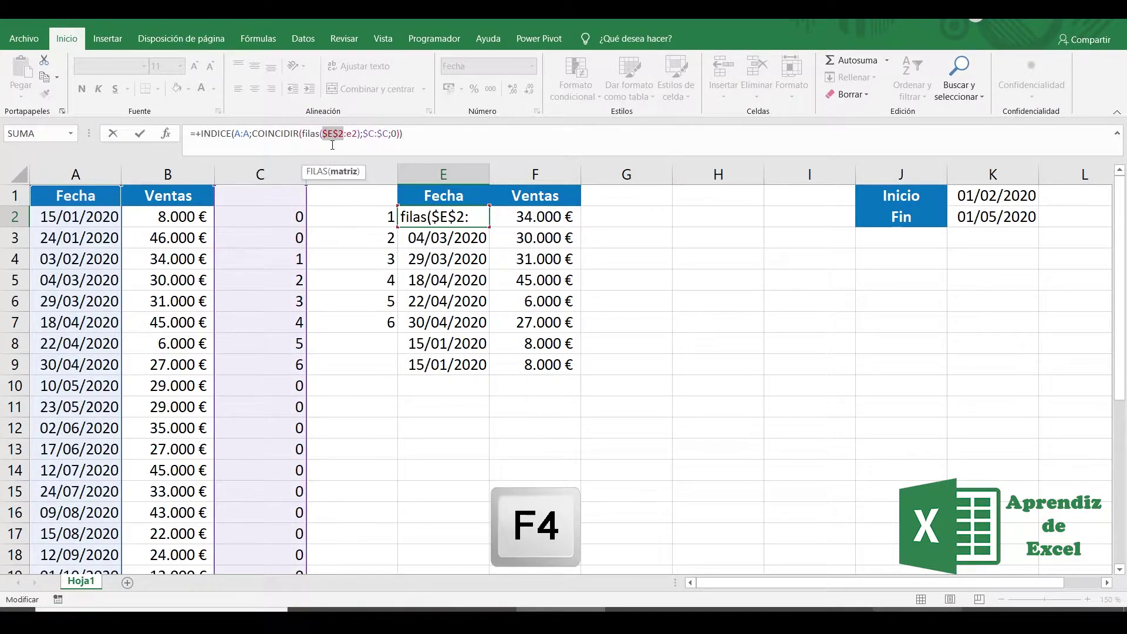
key(Return)
click(481, 216)
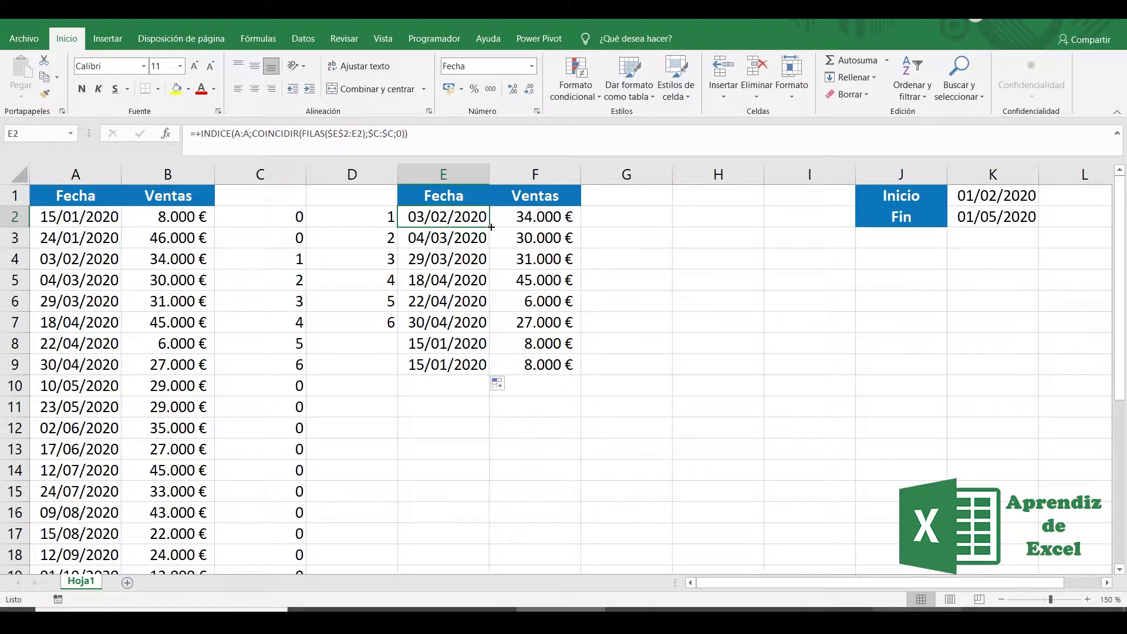
double_click(482, 222)
Wrap the E2 formula in SI.ERROR with an empty text "" as the error value
click(479, 218)
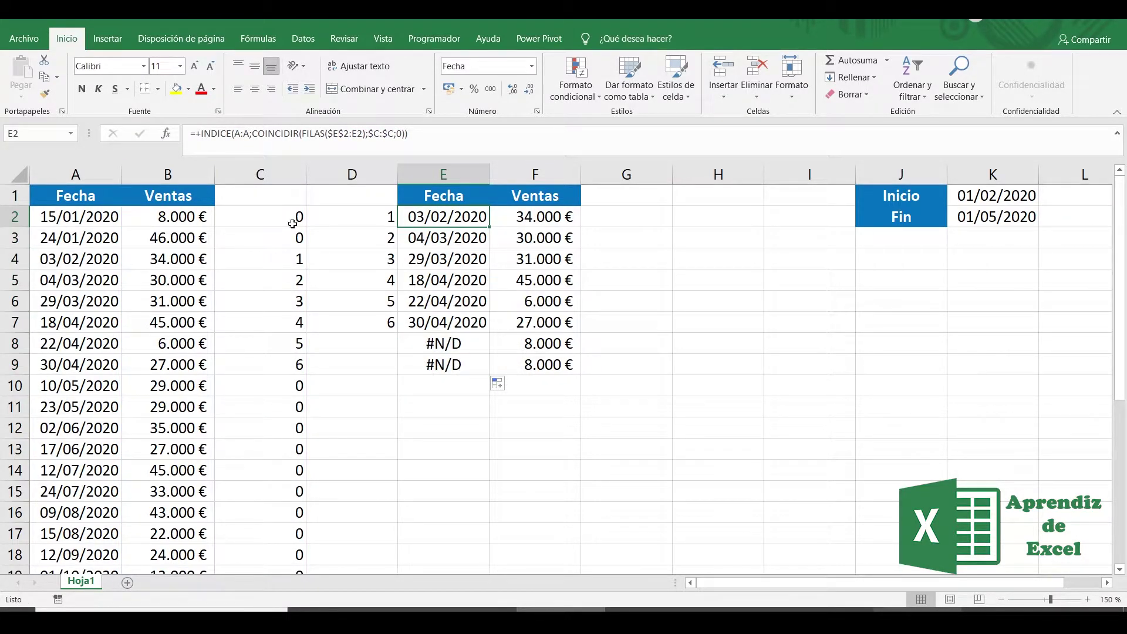
click(199, 136)
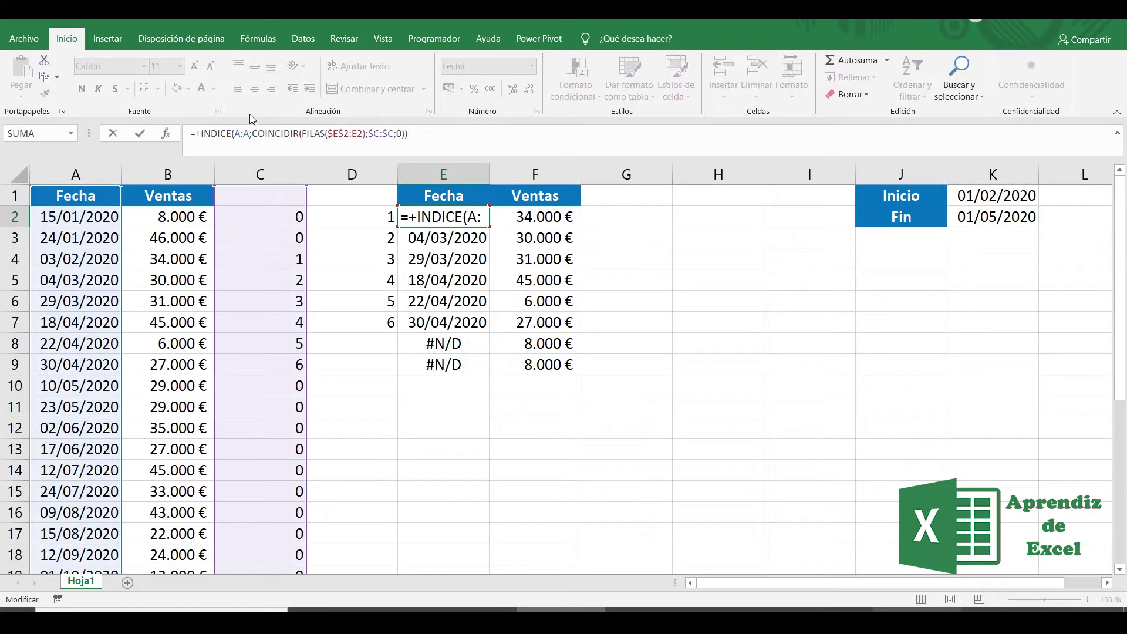
text(Si.error()
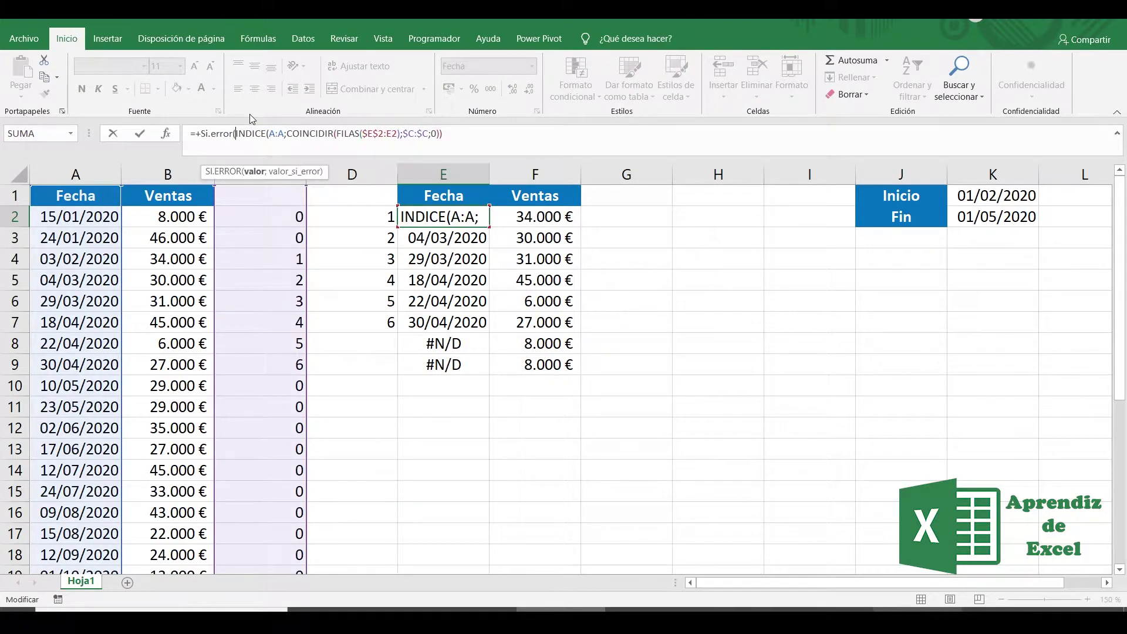
click(494, 133)
text(;"2))
key(BackSpace)
key(BackSpace)
text("))
key(Return)
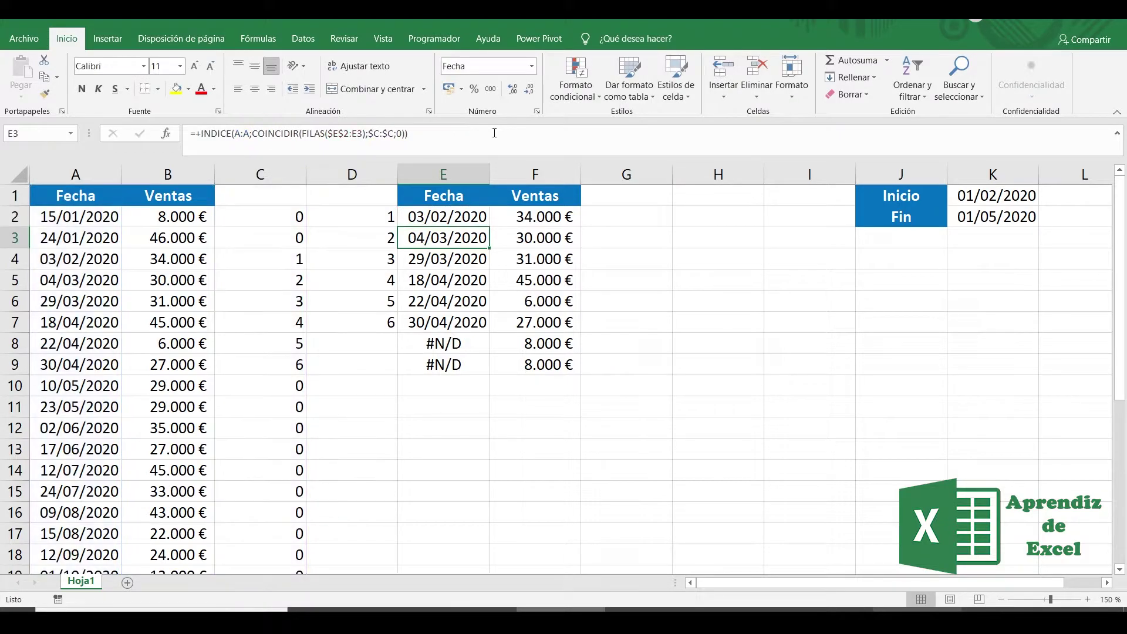
Copy the E2 formula into F2 without its formatting, and fill both formulas down to row 13
click(473, 219)
drag(489, 226, 577, 228)
click(593, 236)
click(628, 284)
drag(581, 227, 583, 461)
Clear the helper numbers from column D
click(363, 178)
key(Delete)
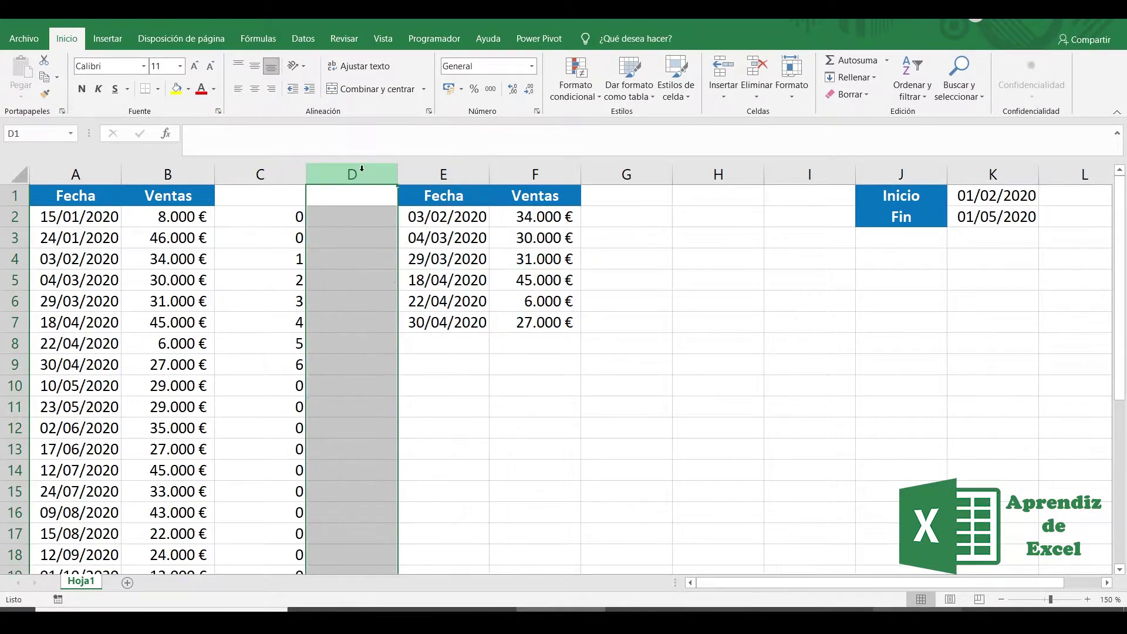
Set the end date in K2 to 01/10/2020
click(997, 199)
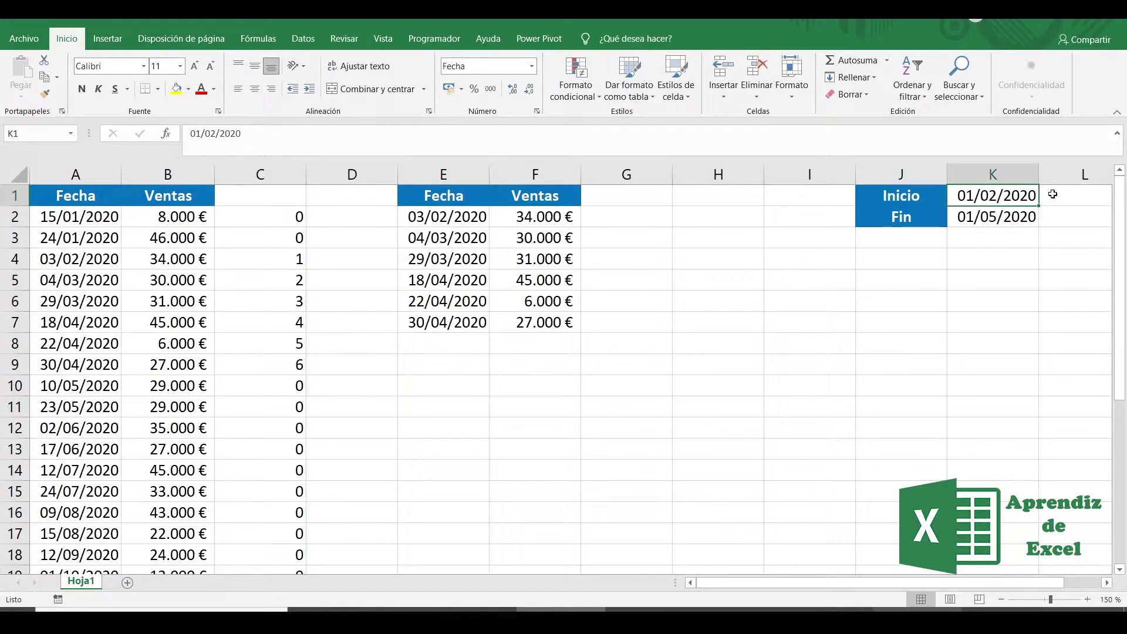
click(1007, 216)
text(1-10-2)
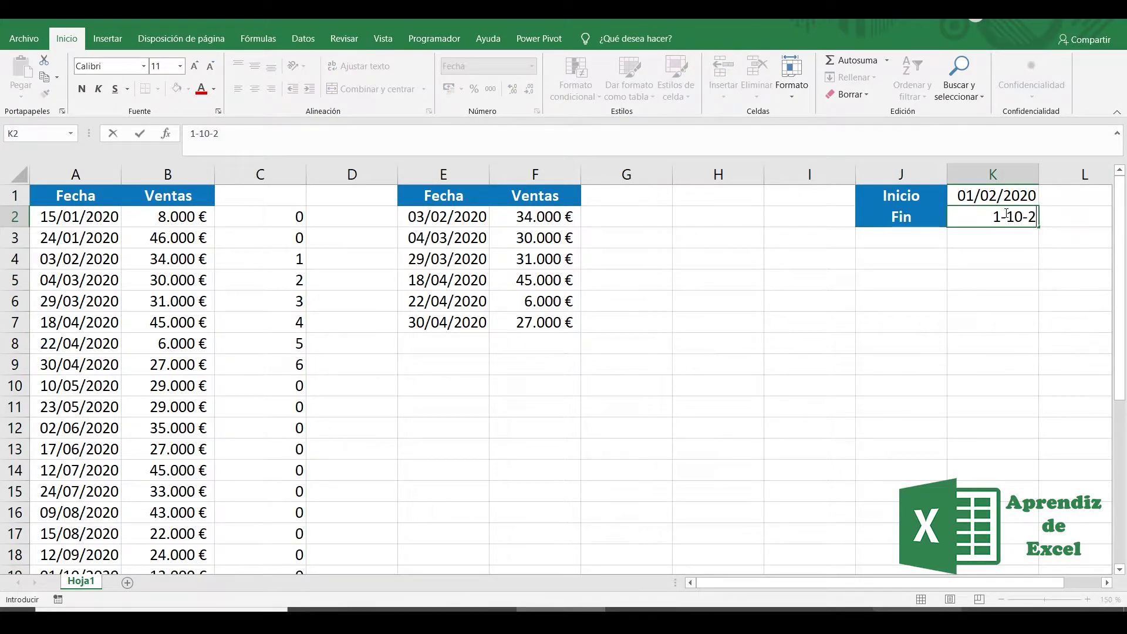
key(Return)
Extend the Fecha and Ventas formulas from row 13 down to row 22
drag(460, 446, 566, 568)
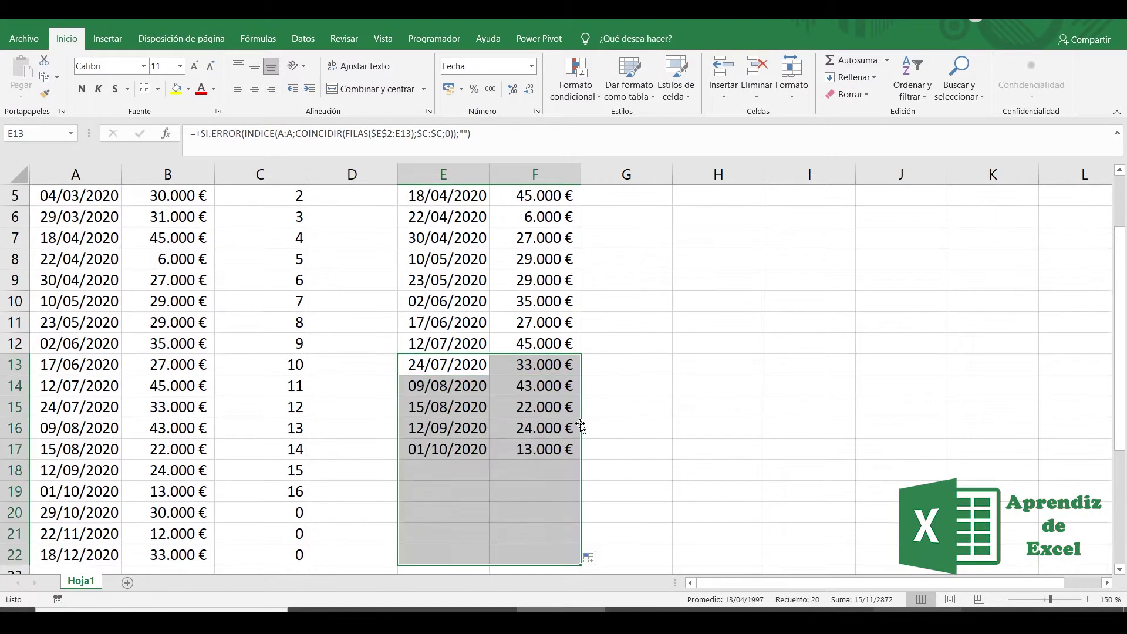
scroll(763, 352, up, 2)
Set the start date in K1 to 01/04/2020 and review the extracted rows
click(1017, 196)
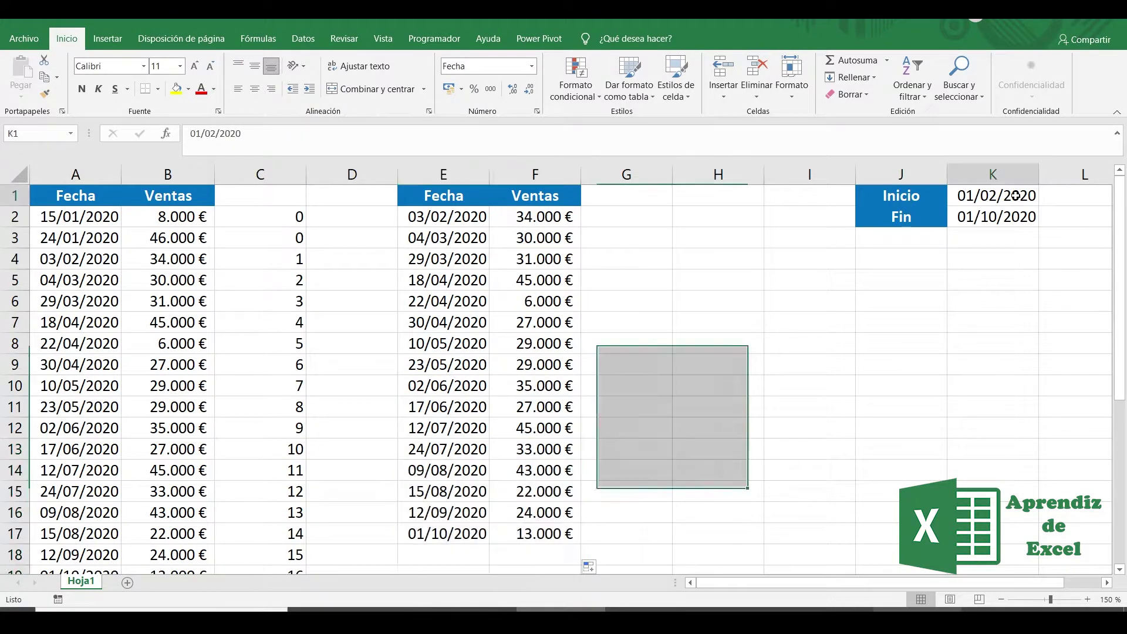
text(1-4-2020)
key(Return)
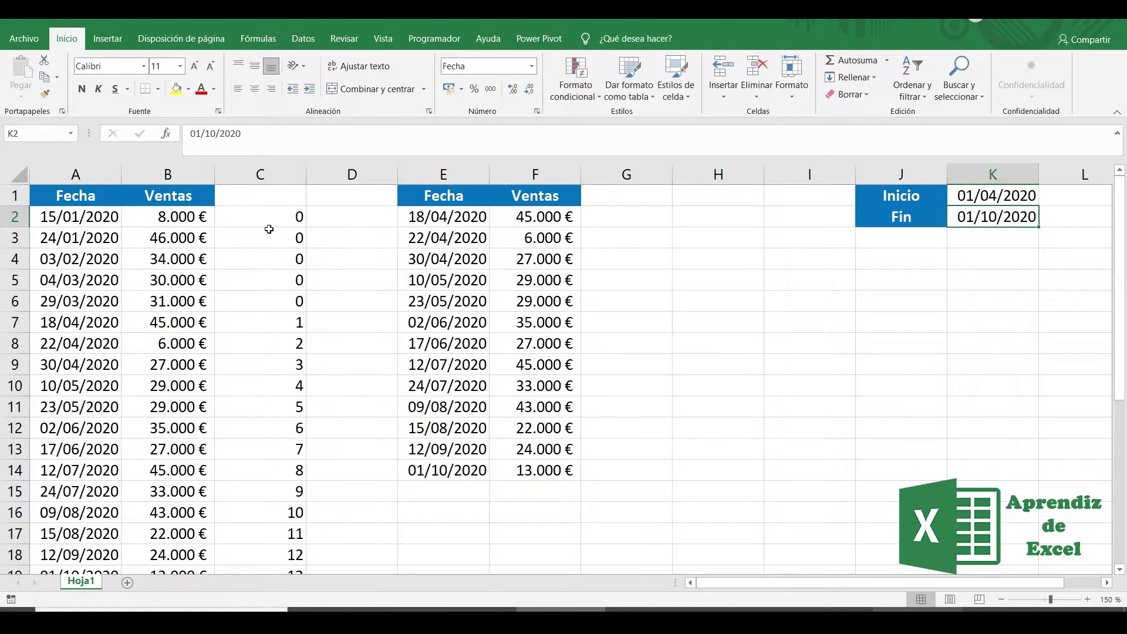
scroll(130, 272, down, 3)
scroll(130, 271, up, 3)
Start a formula in G2 with the condition ($A$2:$A$22>=$K$1) followed by a multiplication sign
click(619, 221)
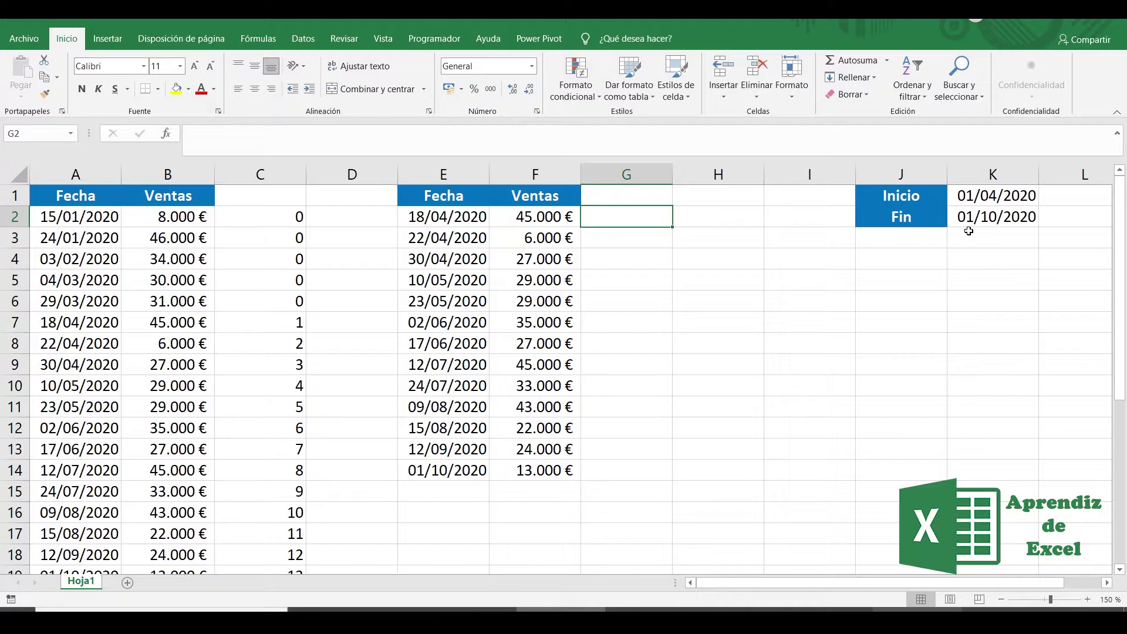
text(+()
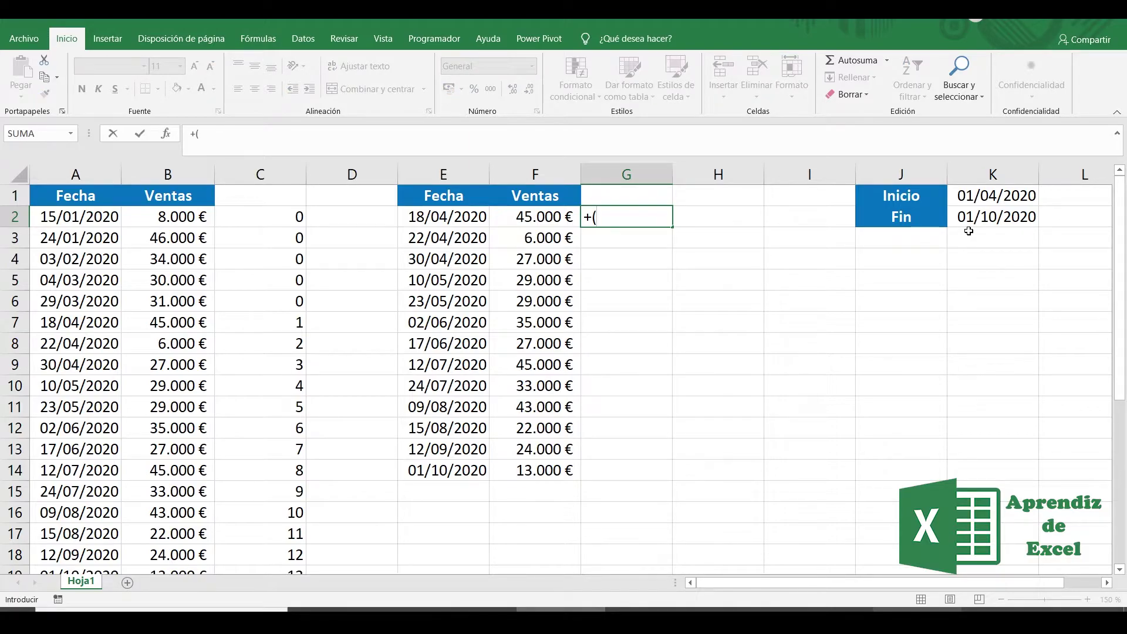
drag(82, 218, 79, 270)
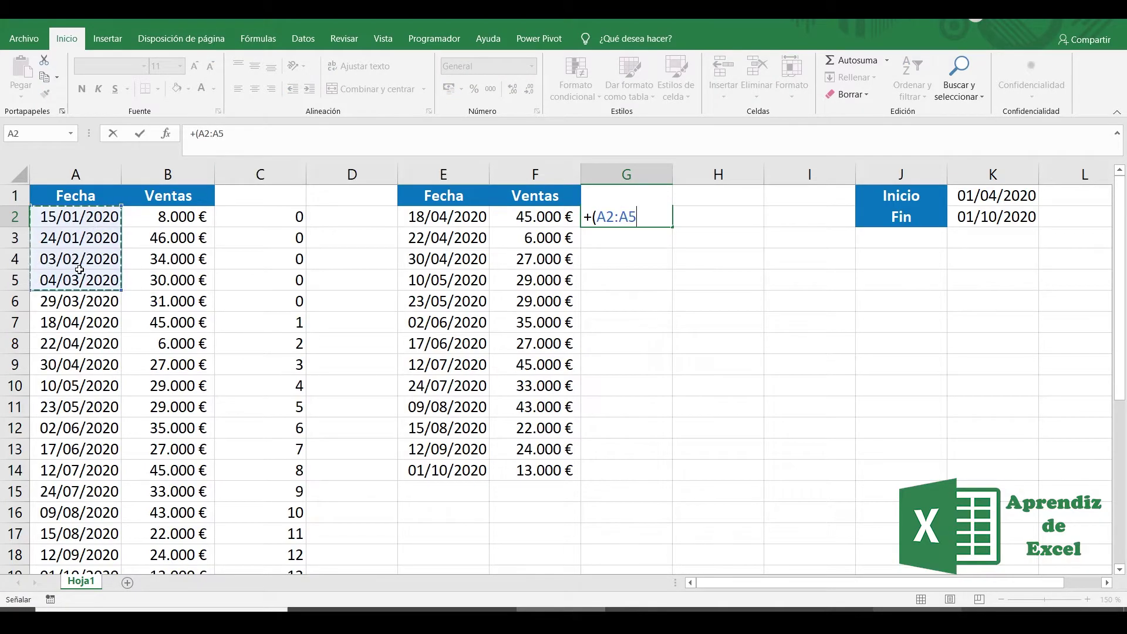
key(ctrl+shift+Down)
key(F4)
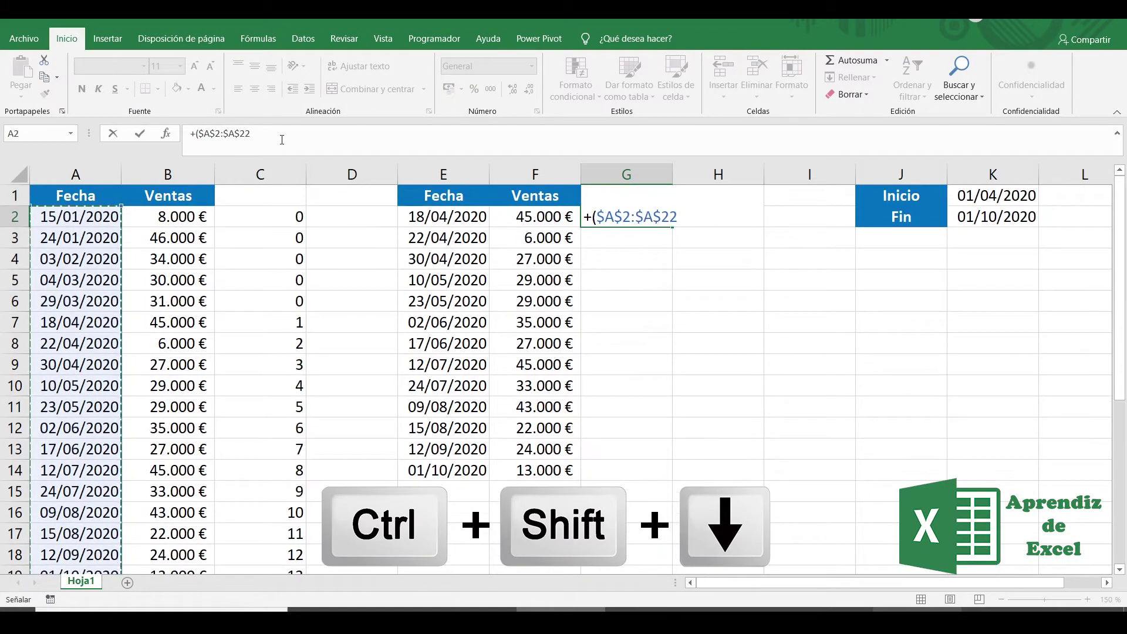
click(282, 138)
text(>)
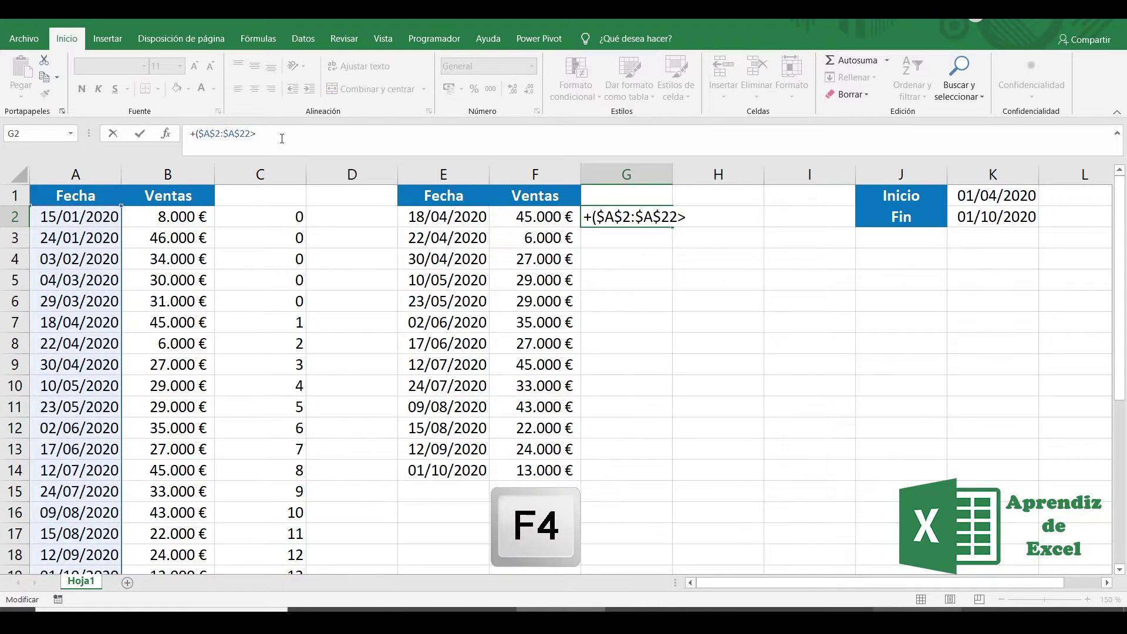
text(=)
click(973, 197)
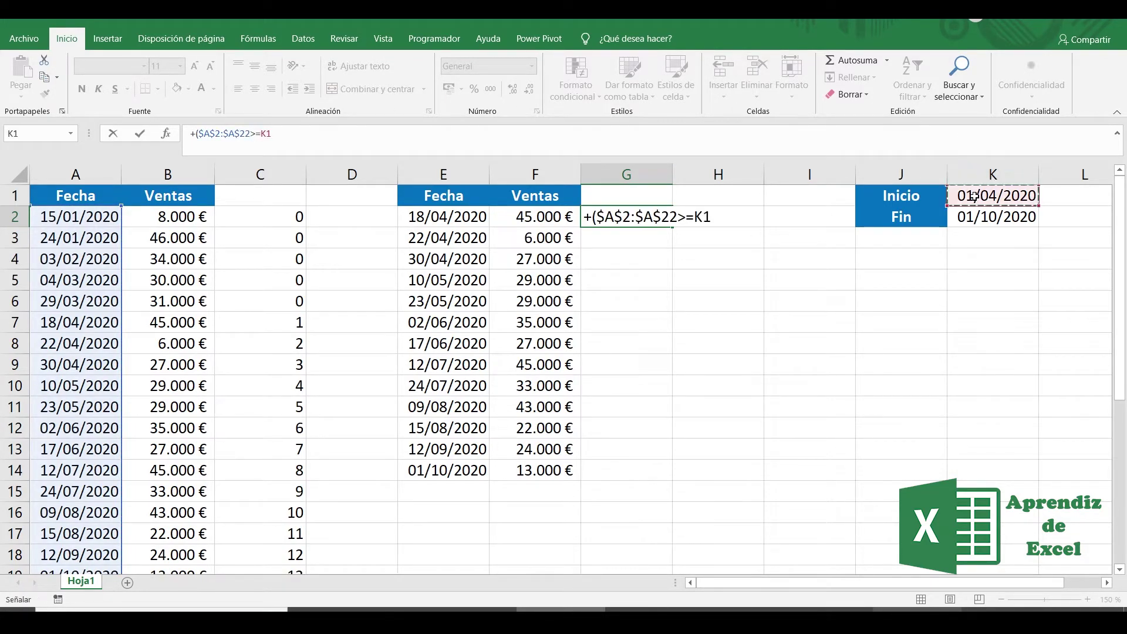
key(F4)
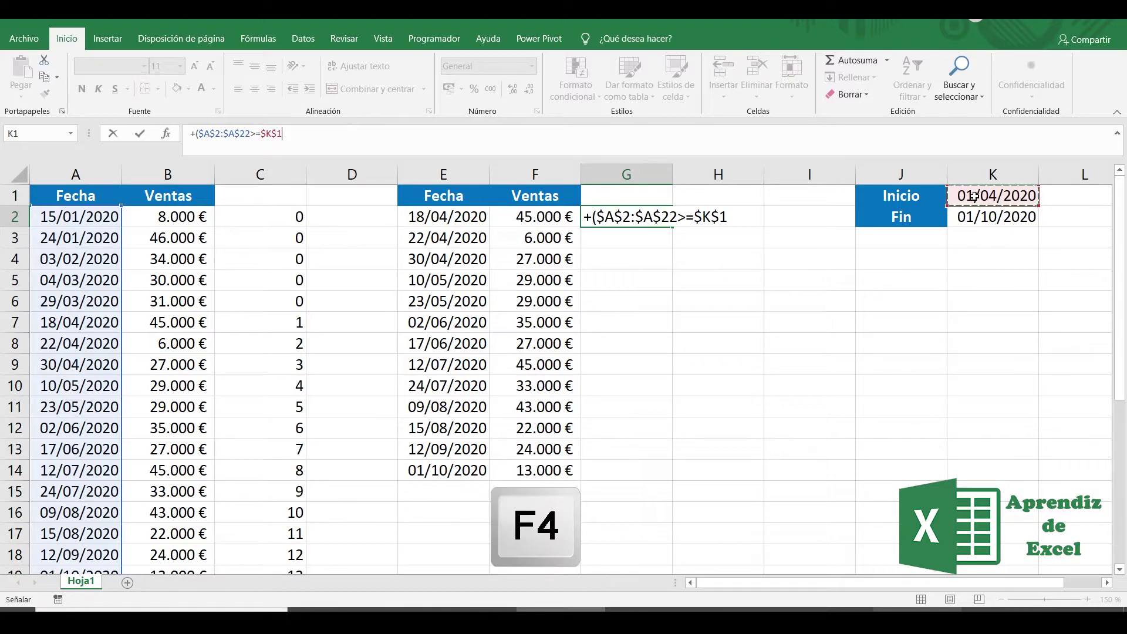
text()*)
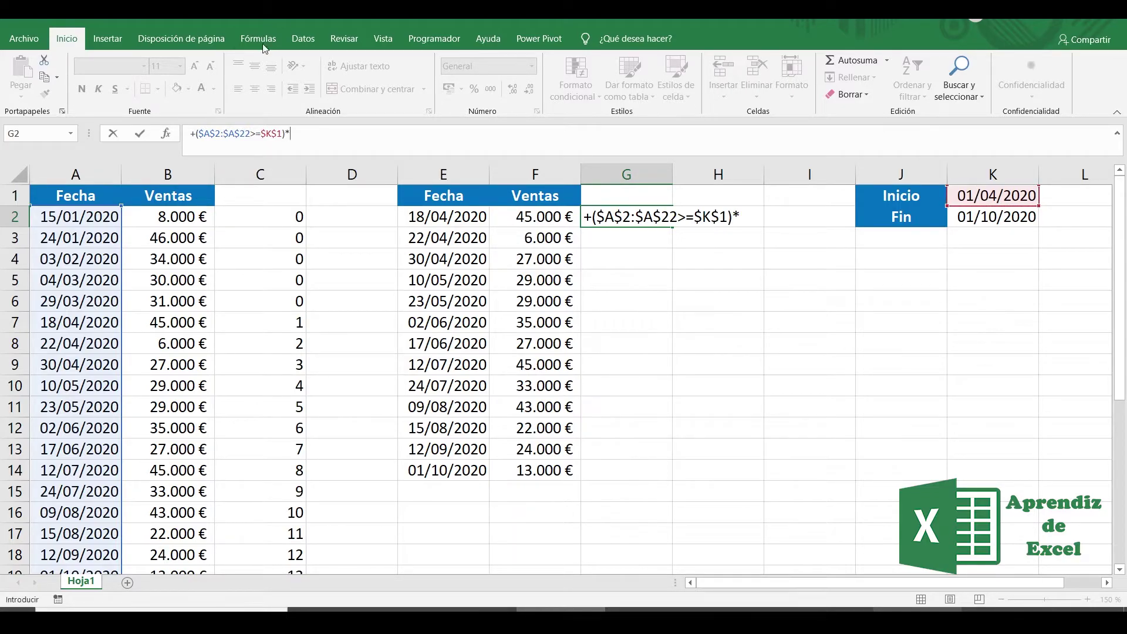
Add the second condition ($A$2:$A$22<=$K$2) to the G2 formula, evaluate the array temporarily, and restore the formula
drag(196, 134, 286, 140)
key(ctrl+c)
key(End)
key(ctrl+v)
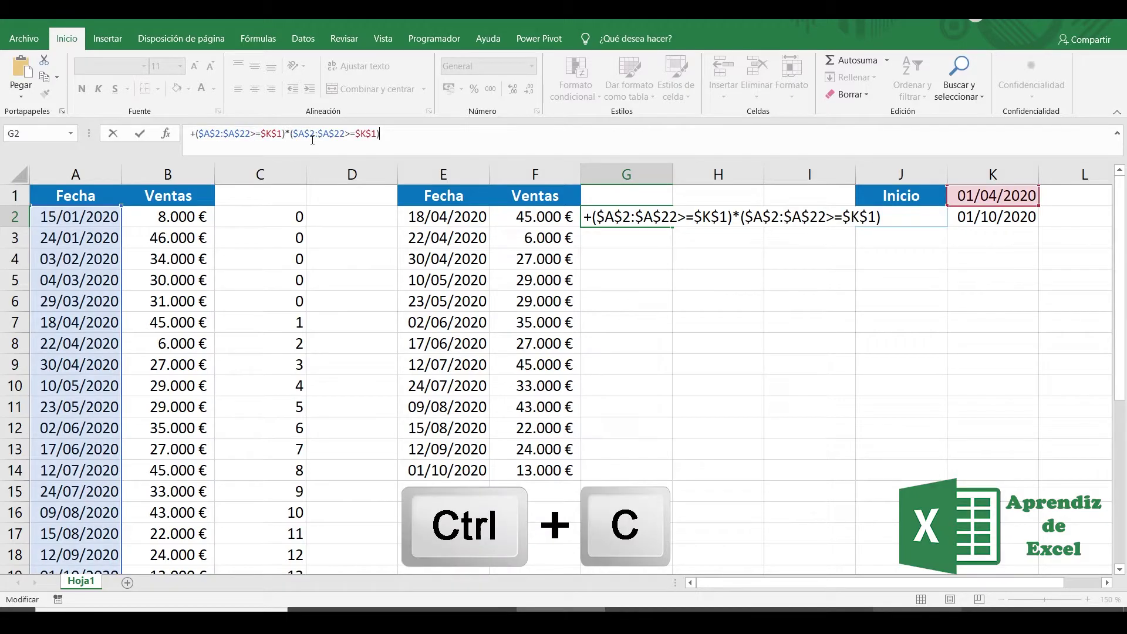
click(353, 133)
key(BackSpace)
text(<)
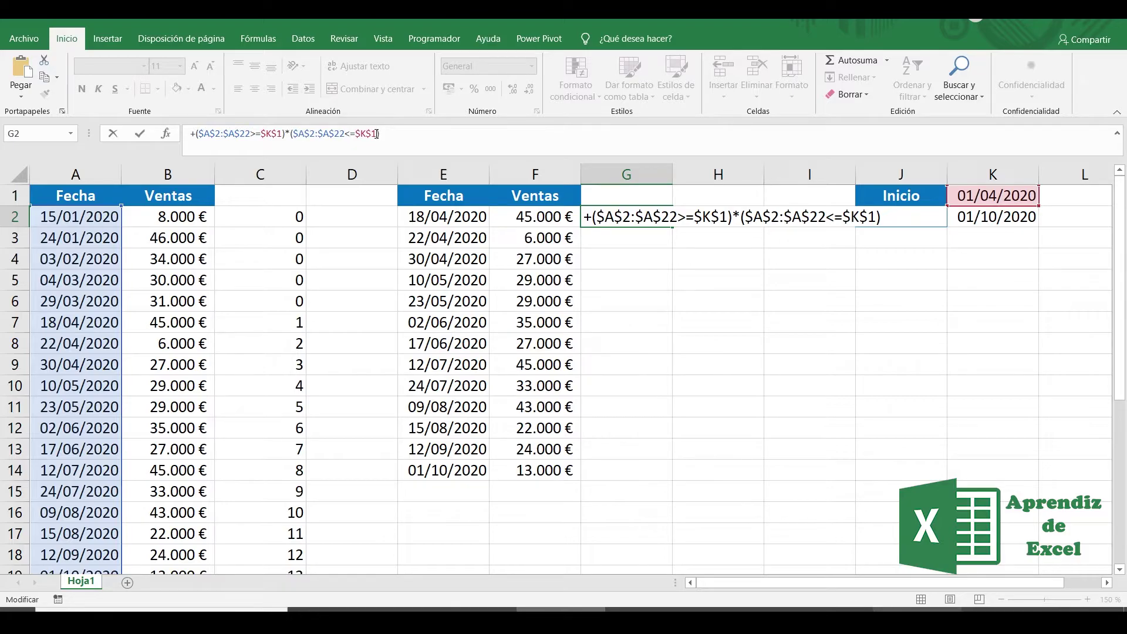
click(376, 133)
key(BackSpace)
text(2)
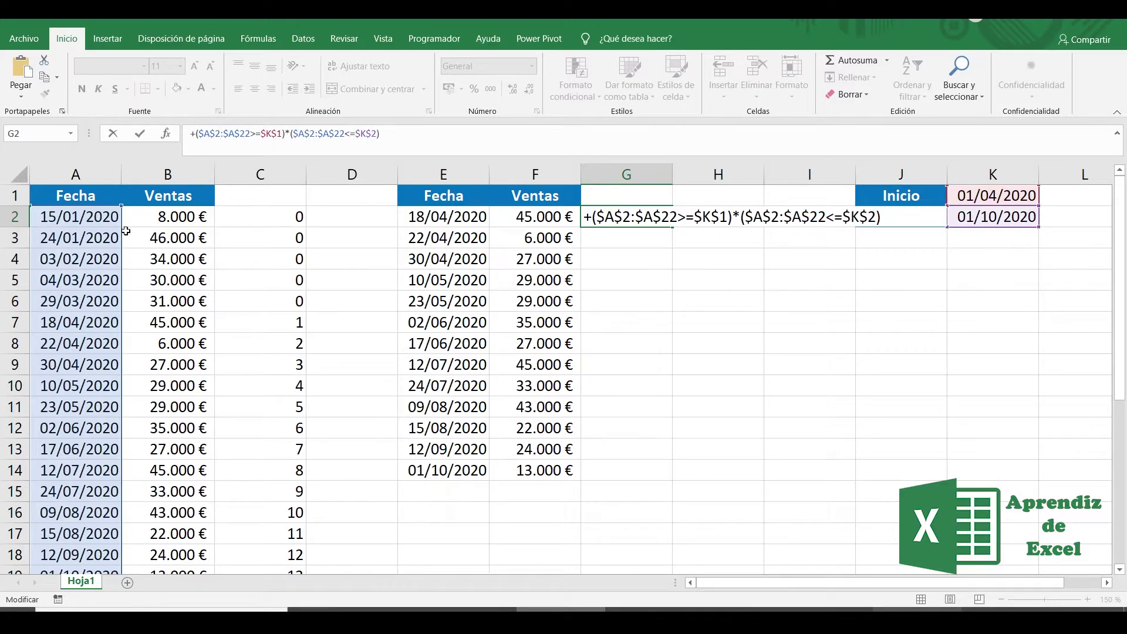
key(F9)
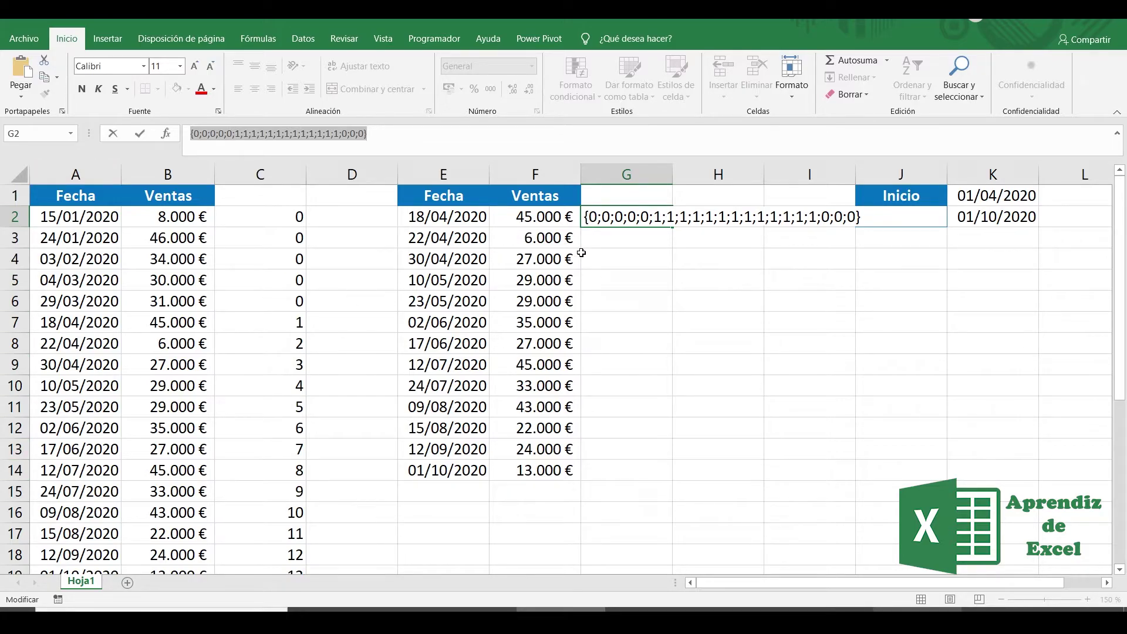
key(ctrl+z)
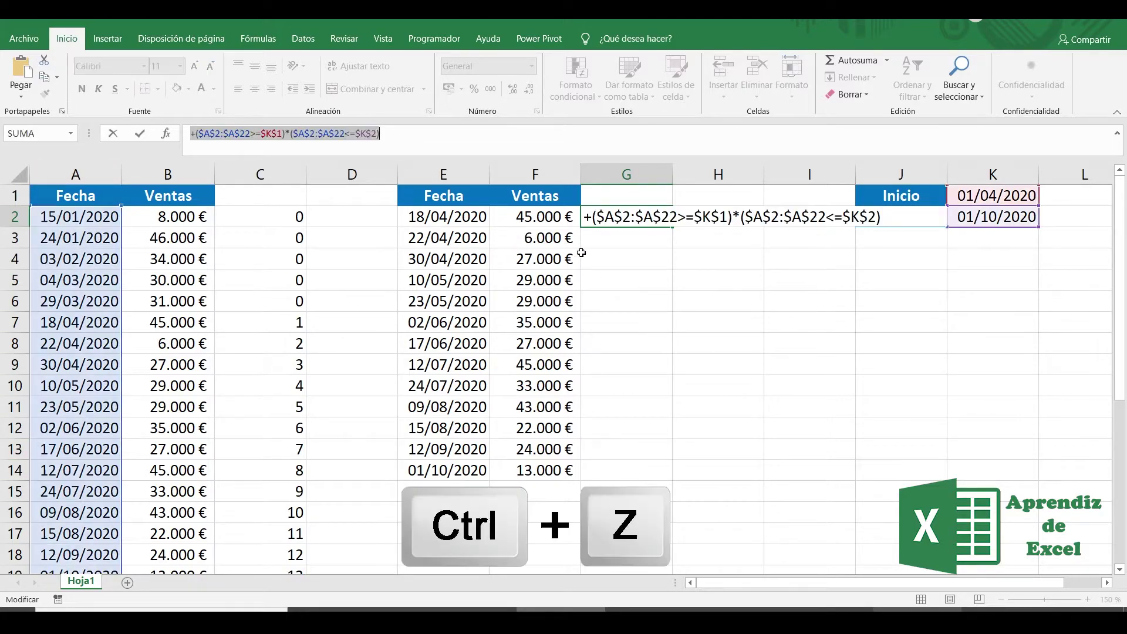
Wrap the two conditions in G2 in a SI function that returns FILA($A$2:$A$22) when they are met
click(200, 133)
text(Si()
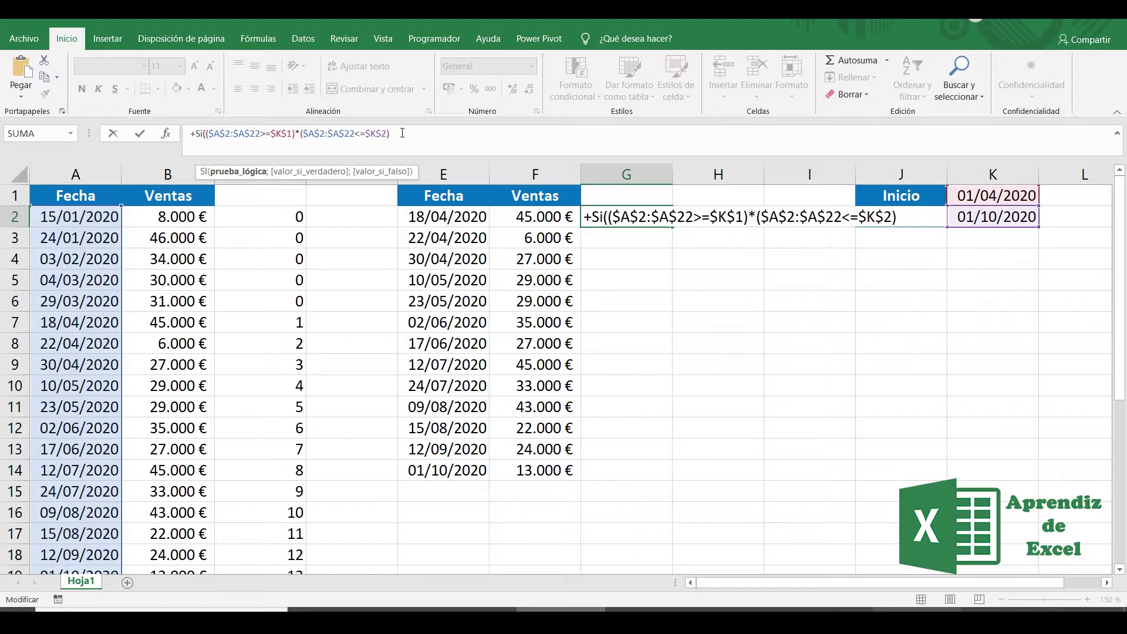
text(;)
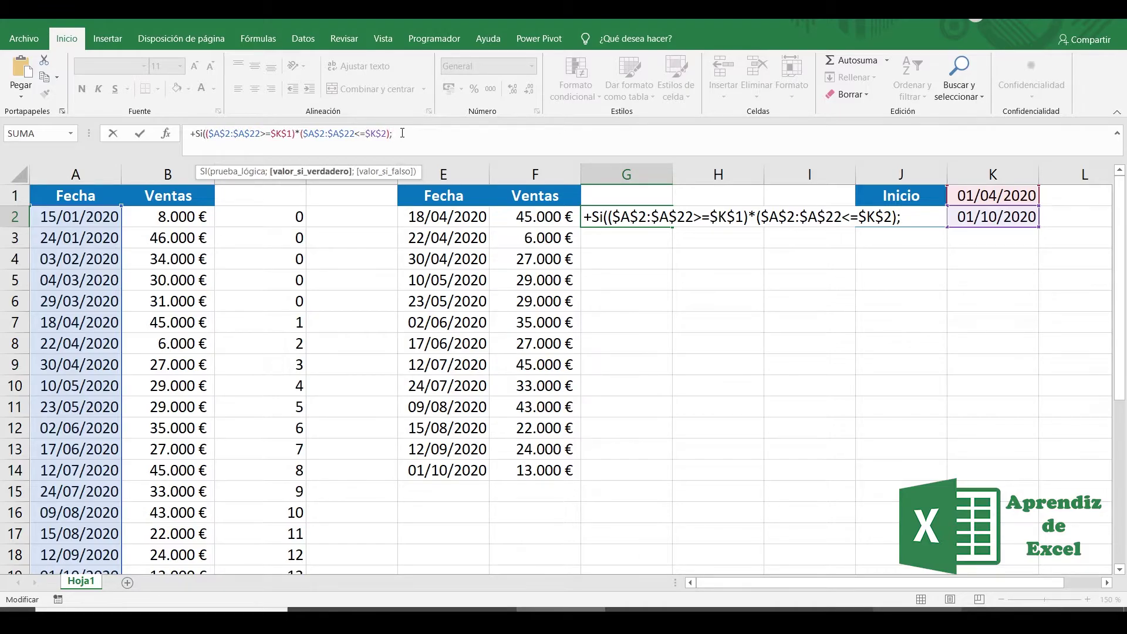
text(fila()
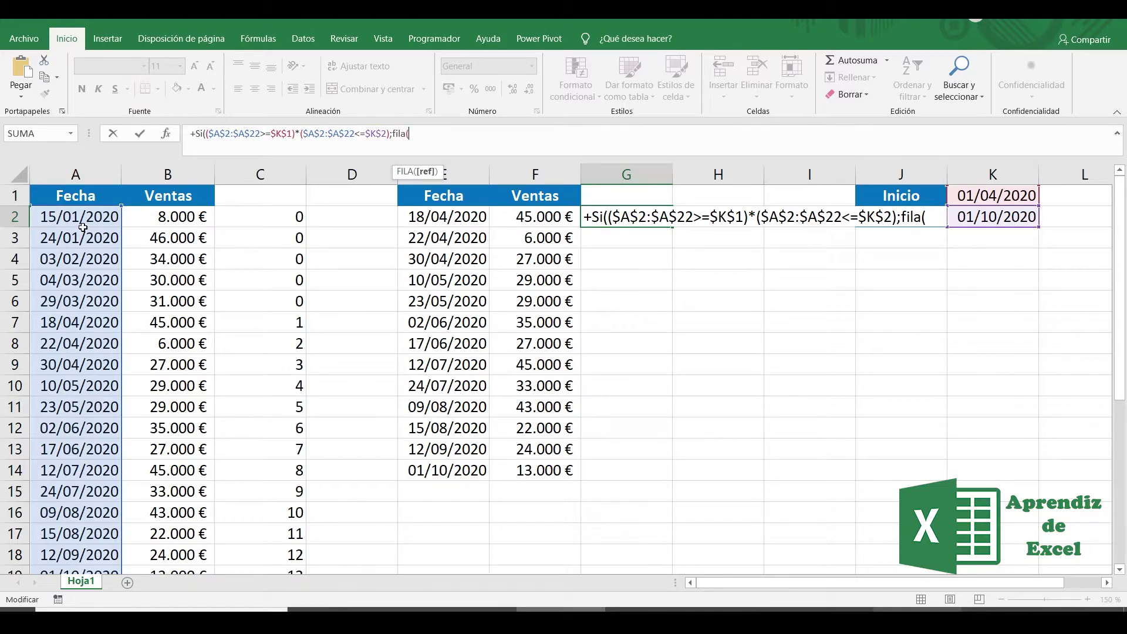
drag(82, 227, 85, 311)
key(ctrl+shift+Down)
key(F4)
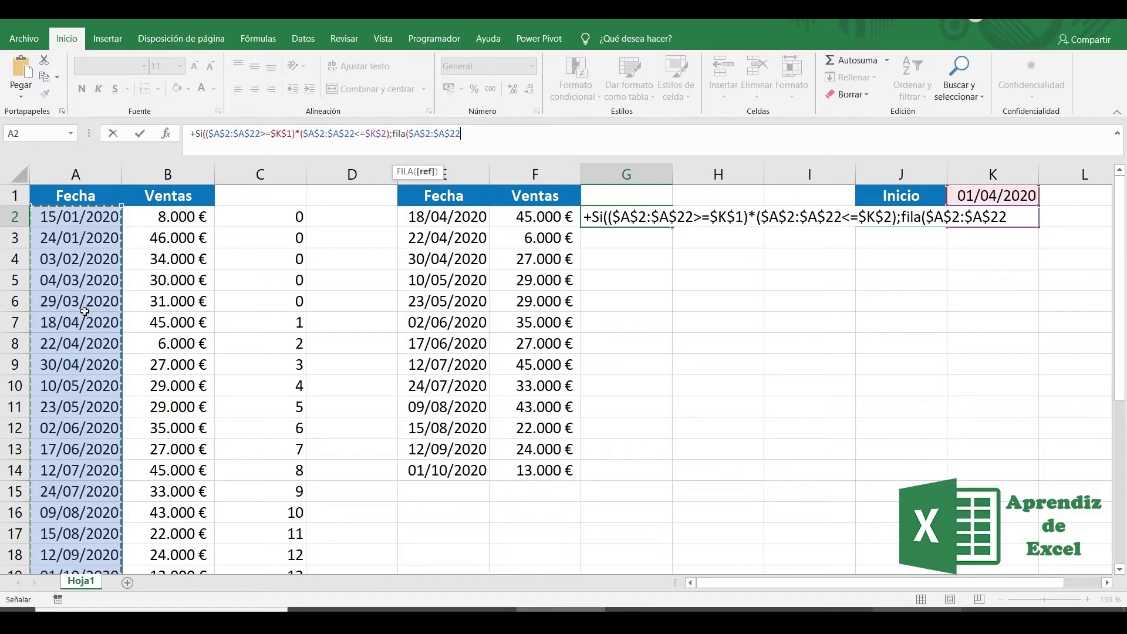
text())
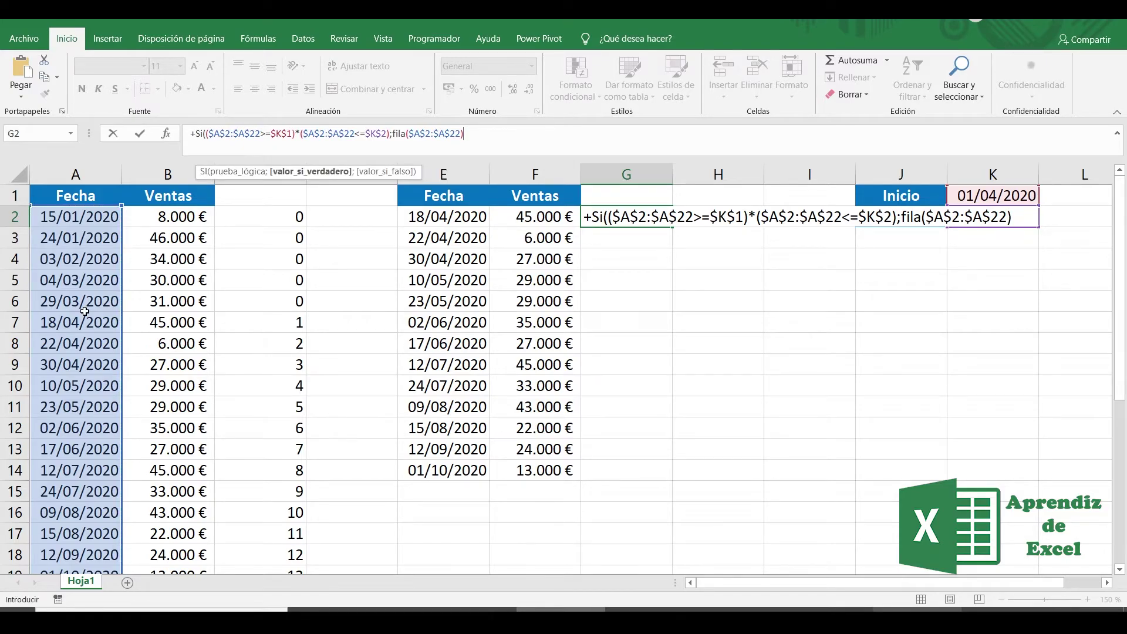
text())
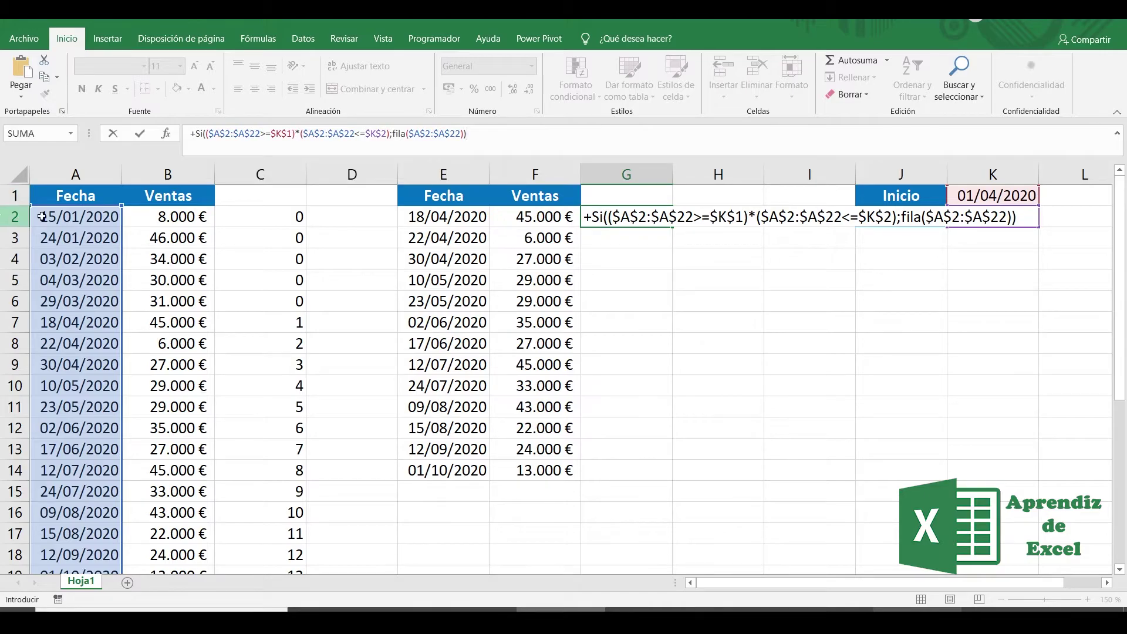
Evaluate the SI formula in G2 to inspect the array of row numbers, and restore the formula text
click(206, 133)
key(shift+End)
key(F9)
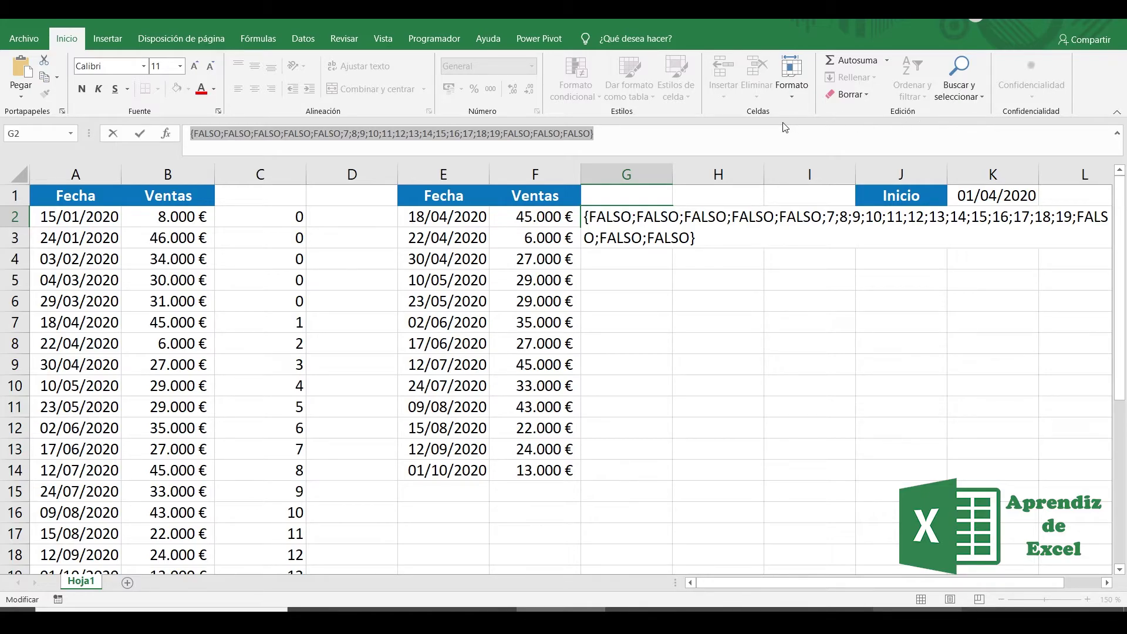
key(ctrl+z)
key(ctrl+z)
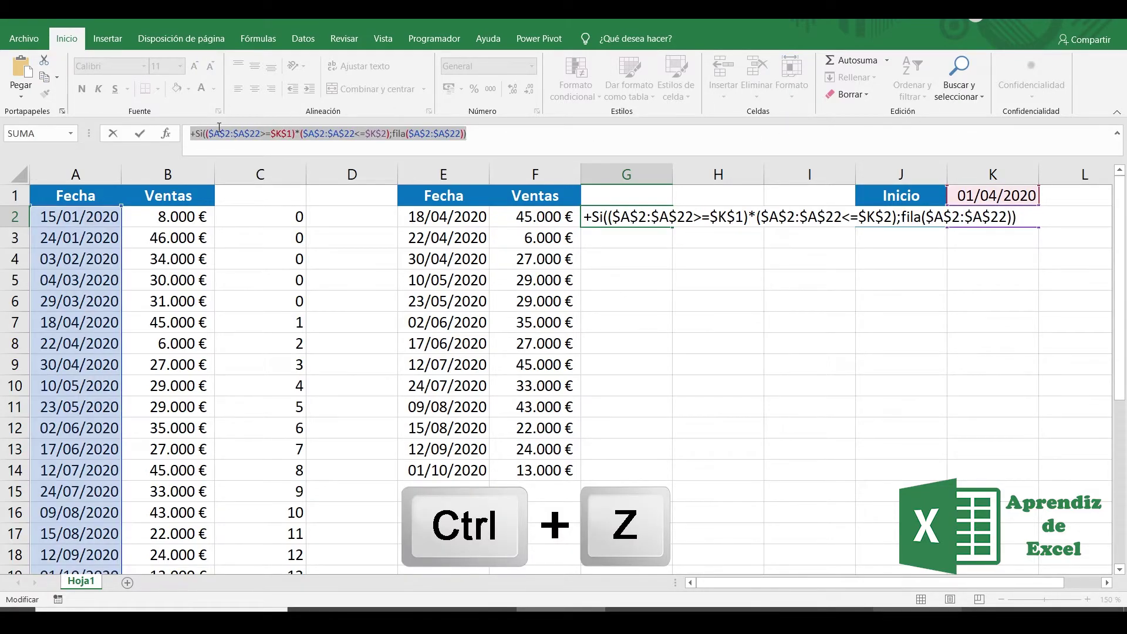
Nest the SI expression in K.ESIMO.MENOR with FILAS($G$2:G2) as the k argument, and close the function
text(K.esimo.)
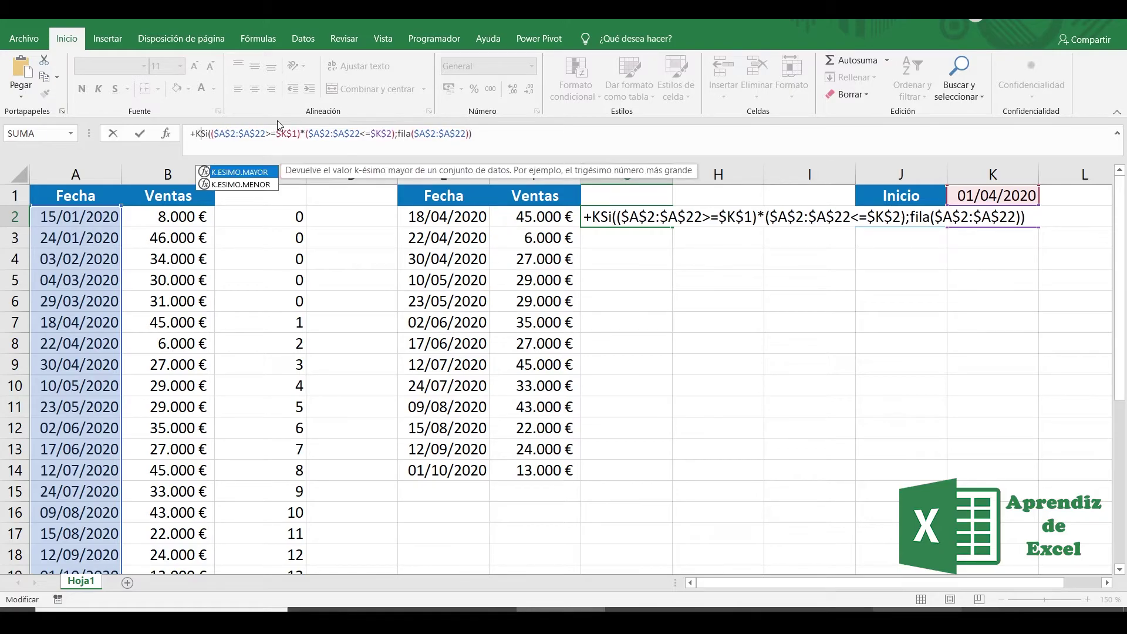
text(menor()
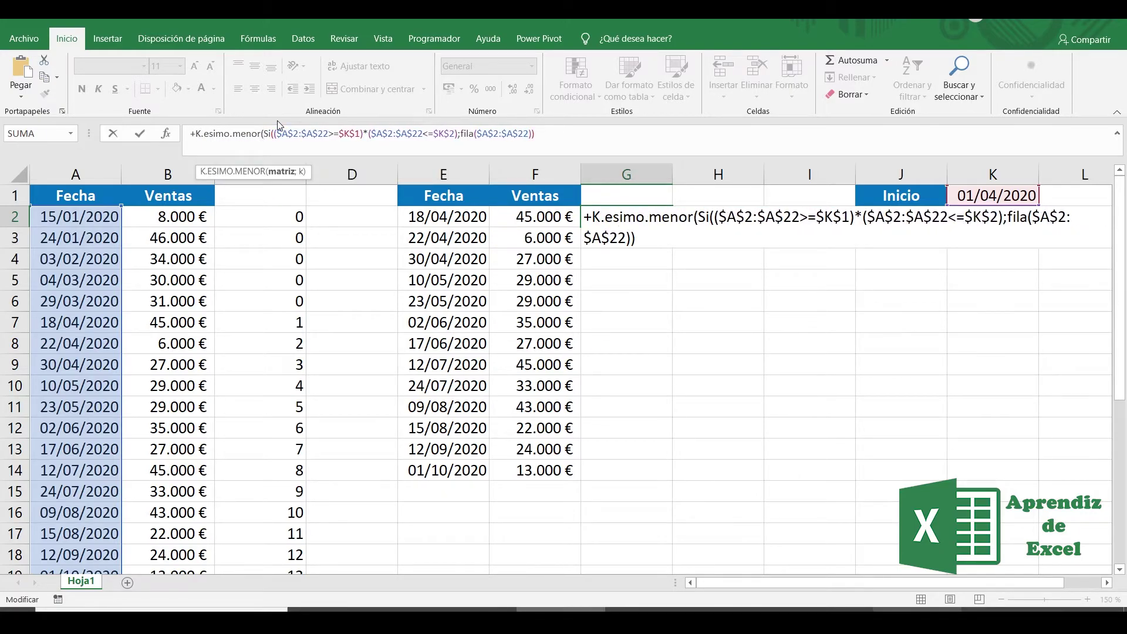
click(565, 135)
text(;filas()
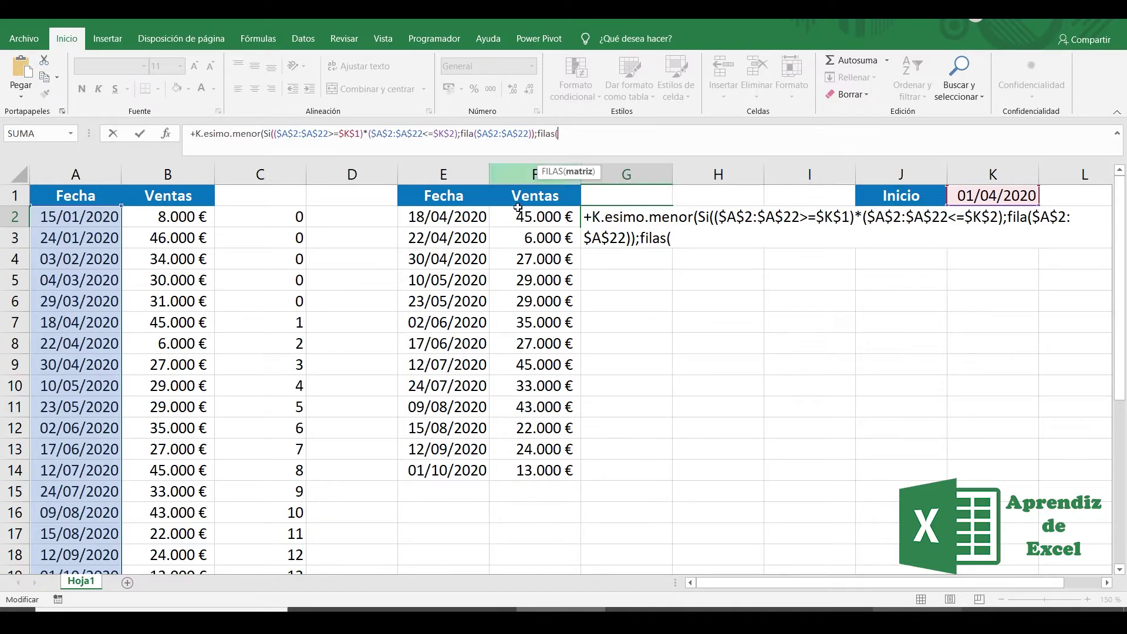
text(g2:)
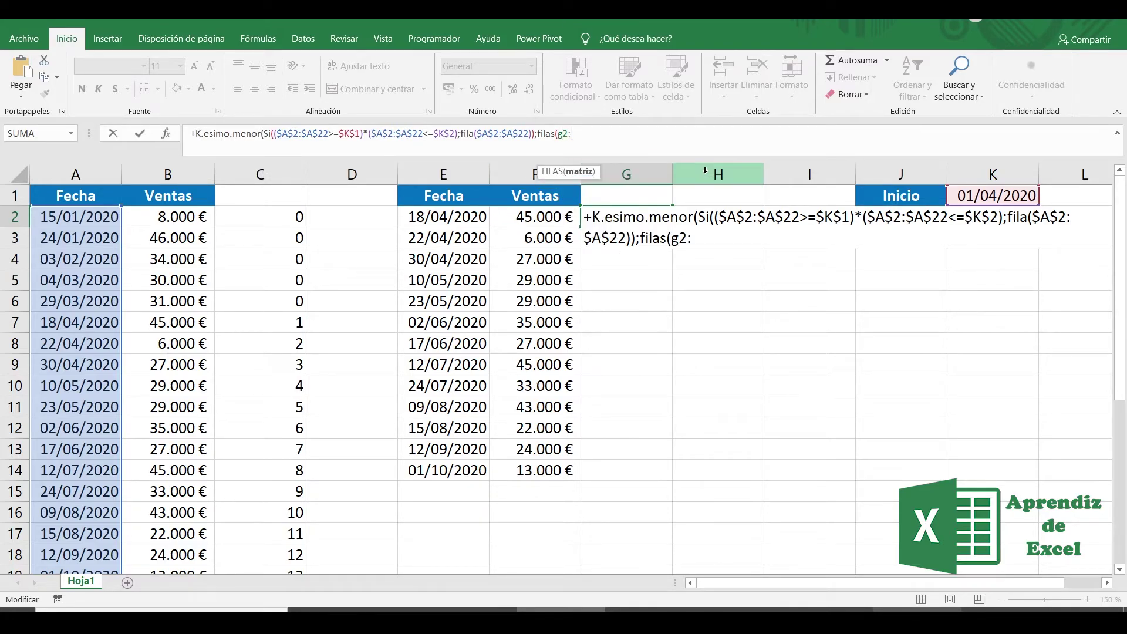
text(g2))
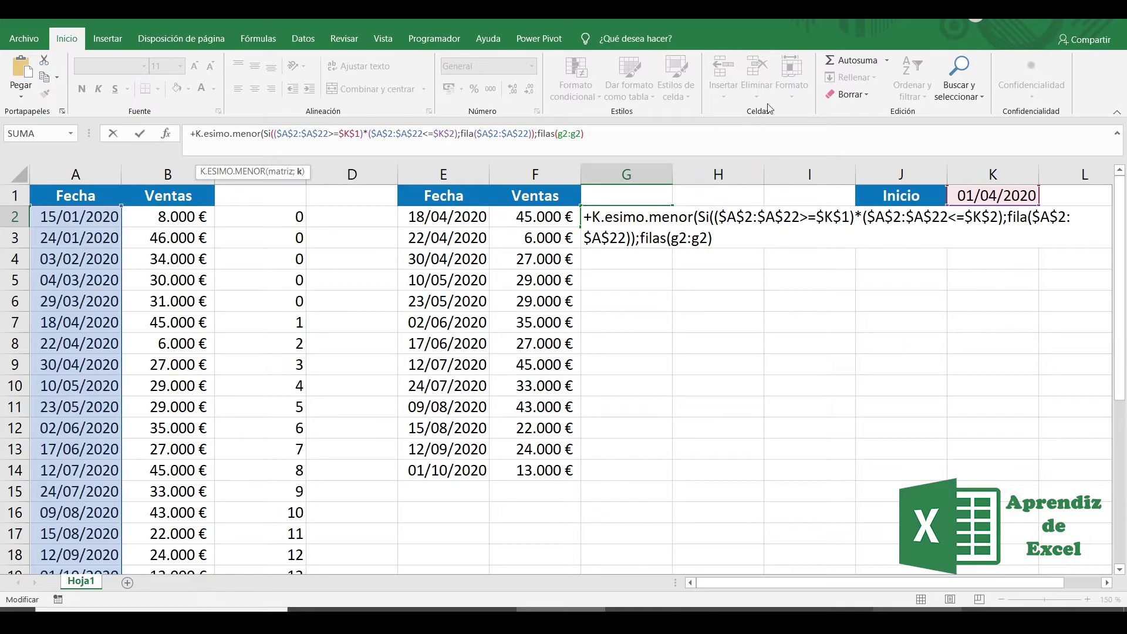
double_click(562, 134)
key(F4)
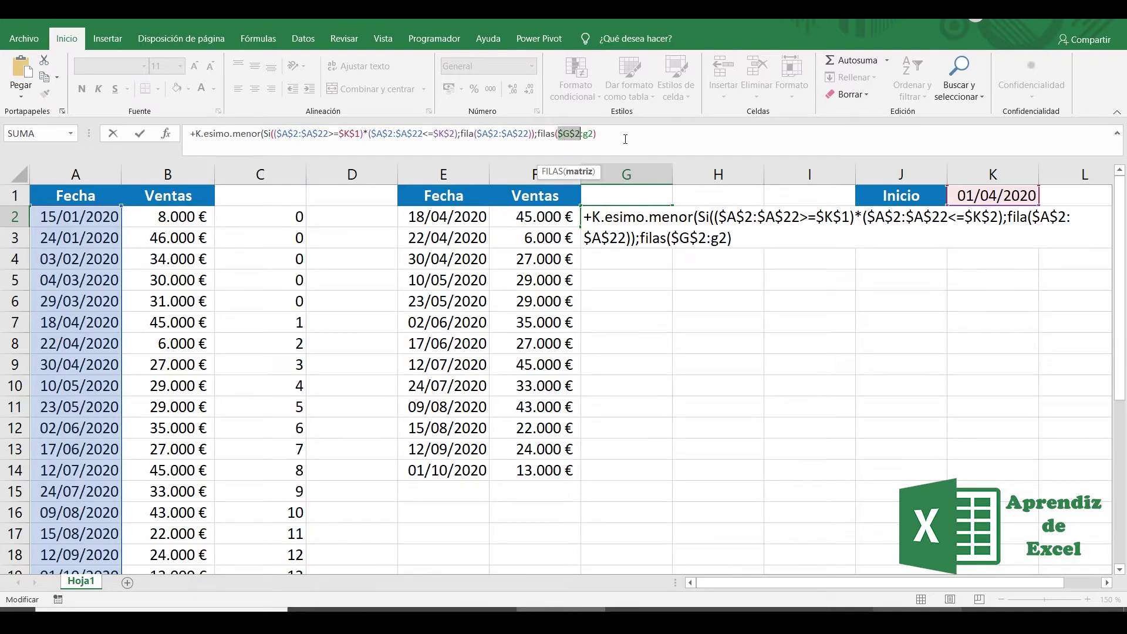
click(626, 136)
text())
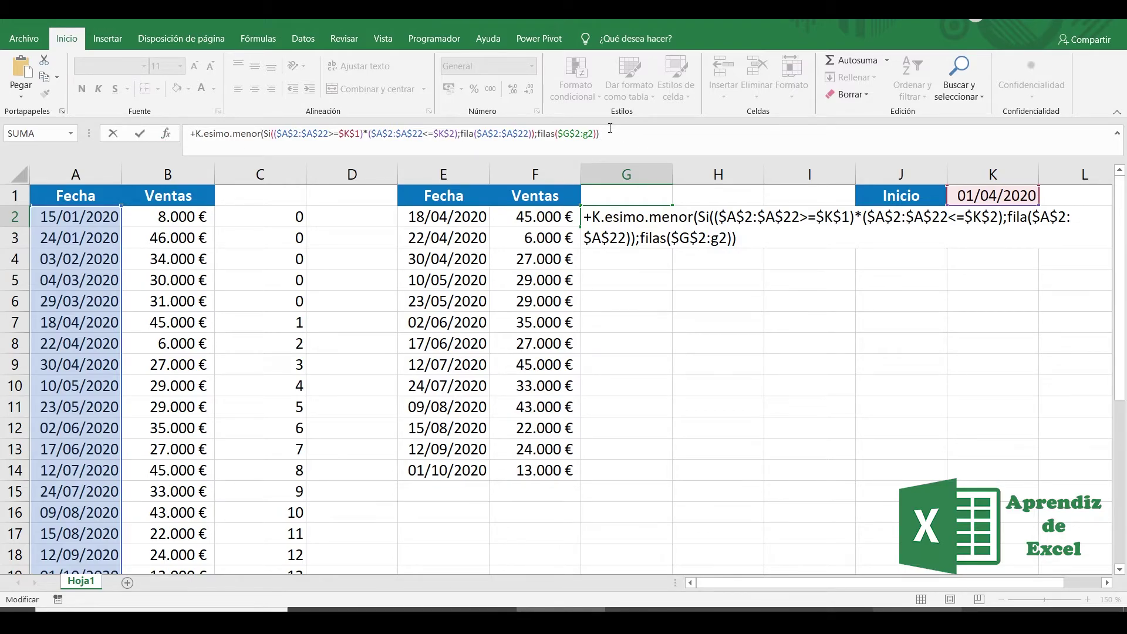
Enclose the K.ESIMO.MENOR expression in INDICE, with $A:$B as the matrix and the expression as the row number
click(194, 134)
text(indice()
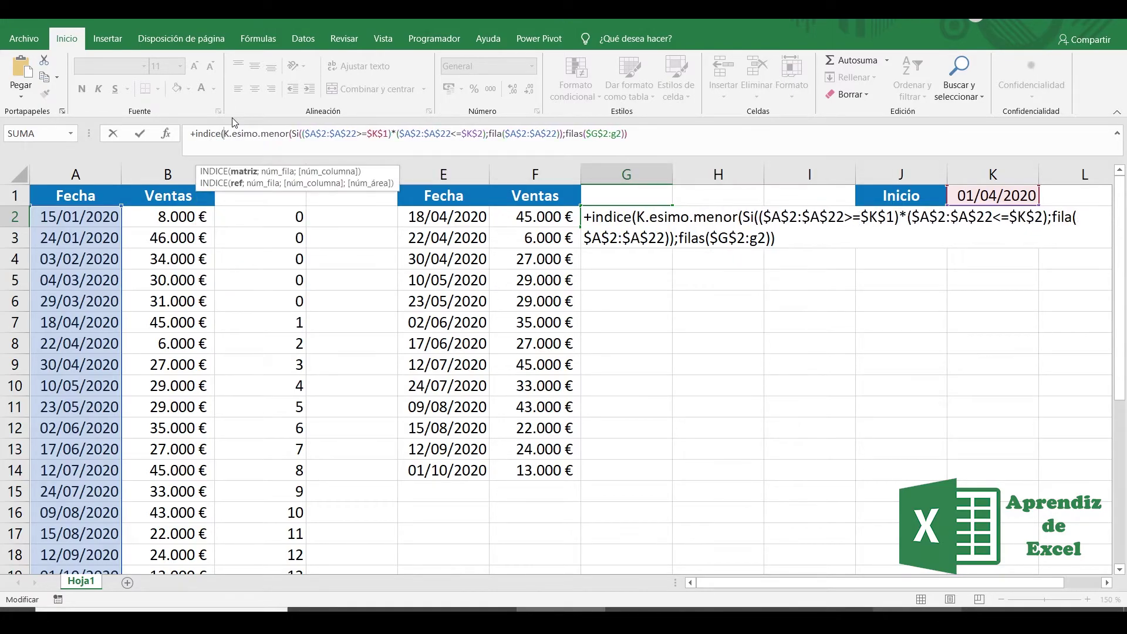
drag(73, 166, 148, 166)
key(F4)
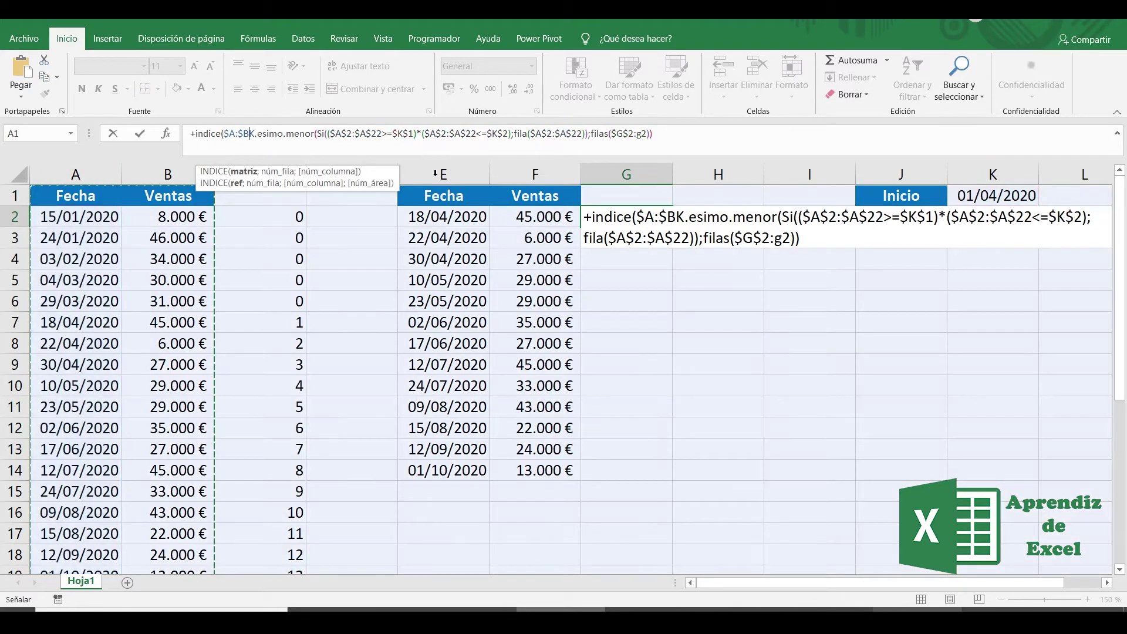
text(;)
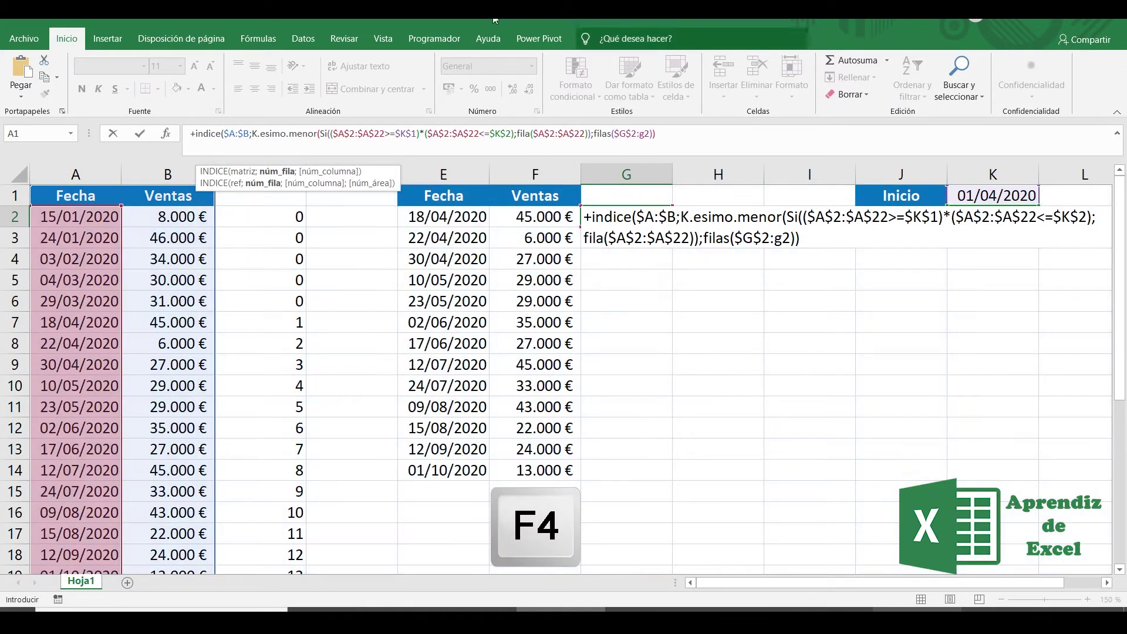
Add COLUMNAS($G$2:G2) as the column number of INDICE, close the function, and enter the formula in G2
click(702, 141)
text(;)
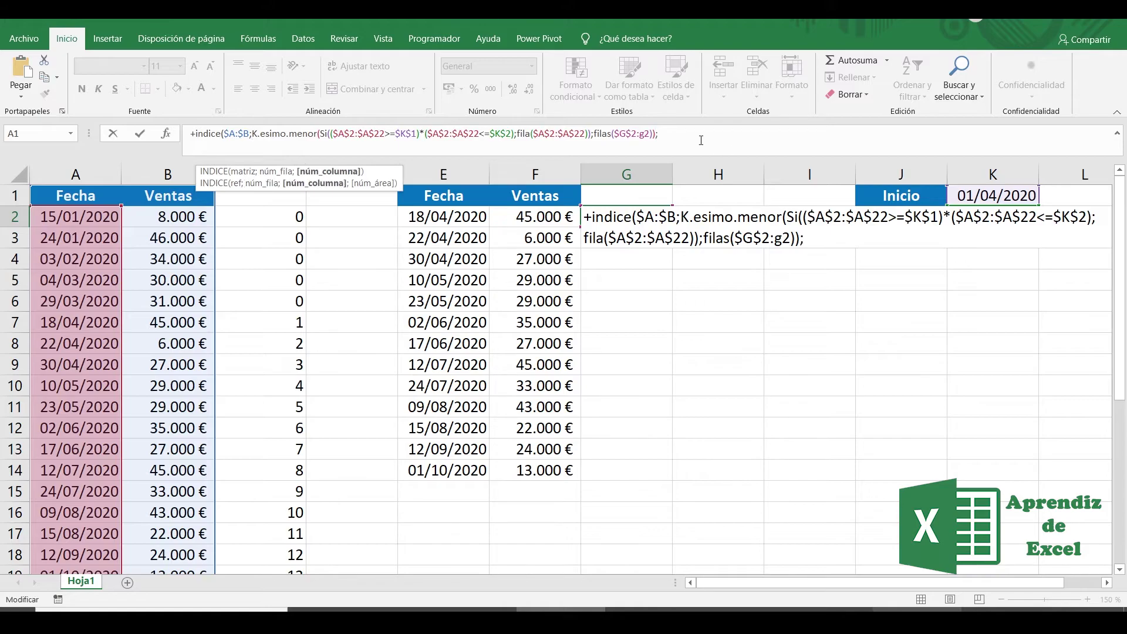
text(columnas)
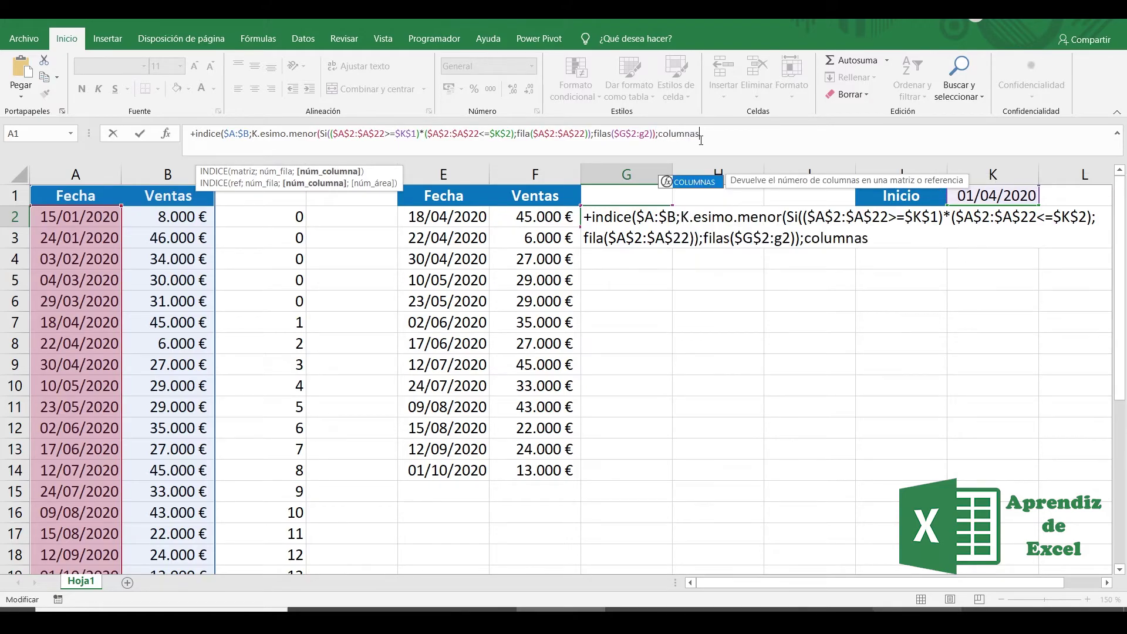
text((g2:g2)
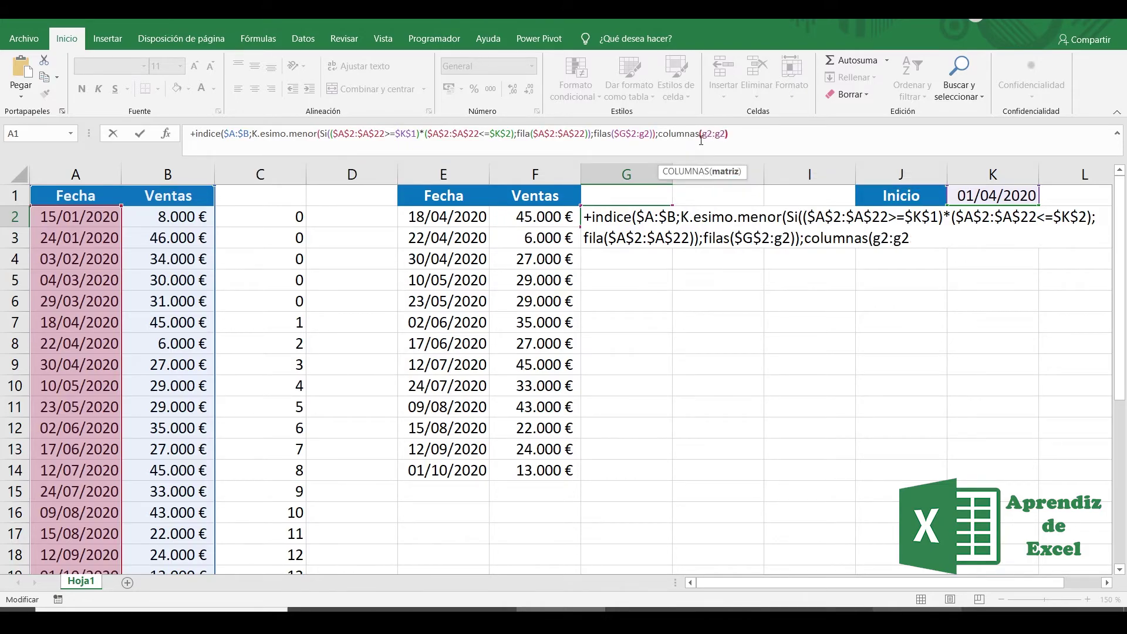
text())
key(F4)
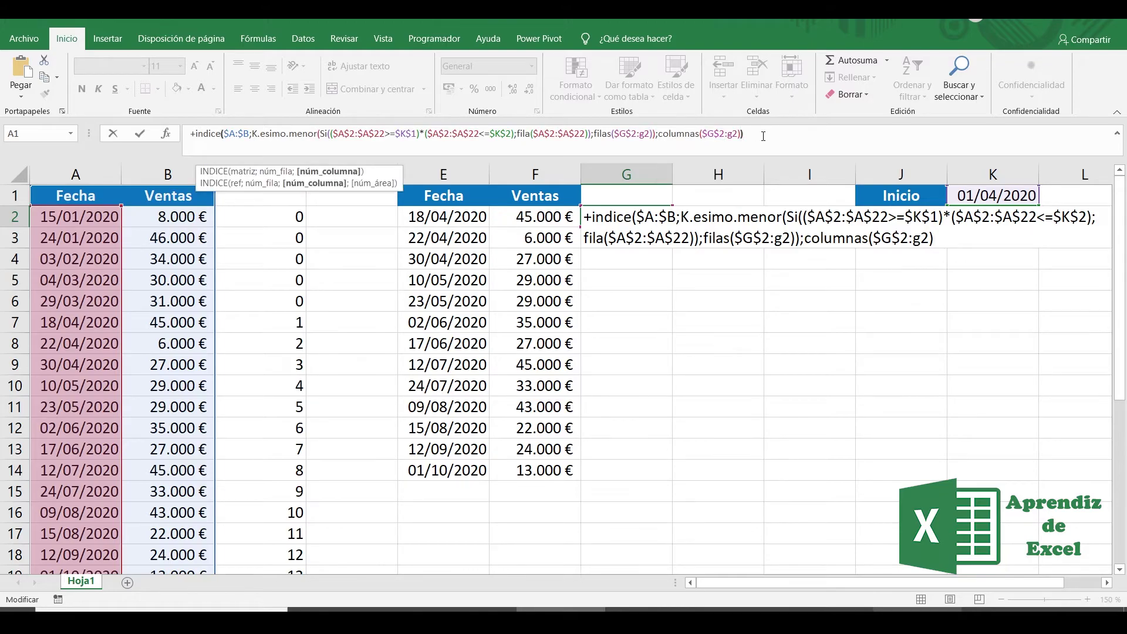
text())
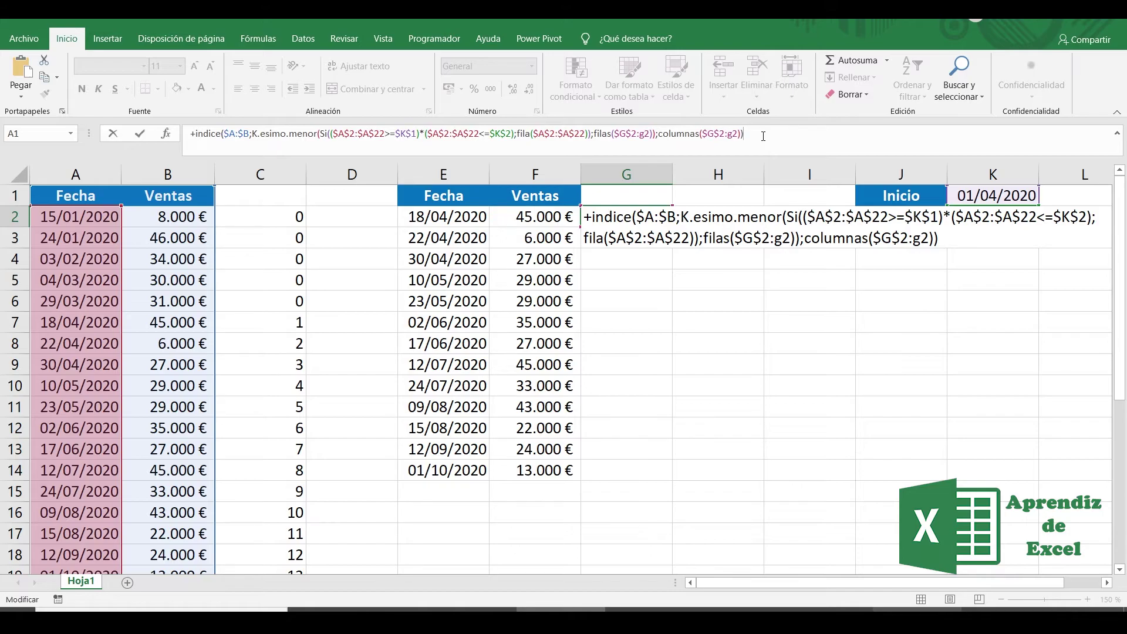
key(Return)
Try filling the G2 formula down to G5, and re-enter the formula in G2 as an array formula
click(664, 222)
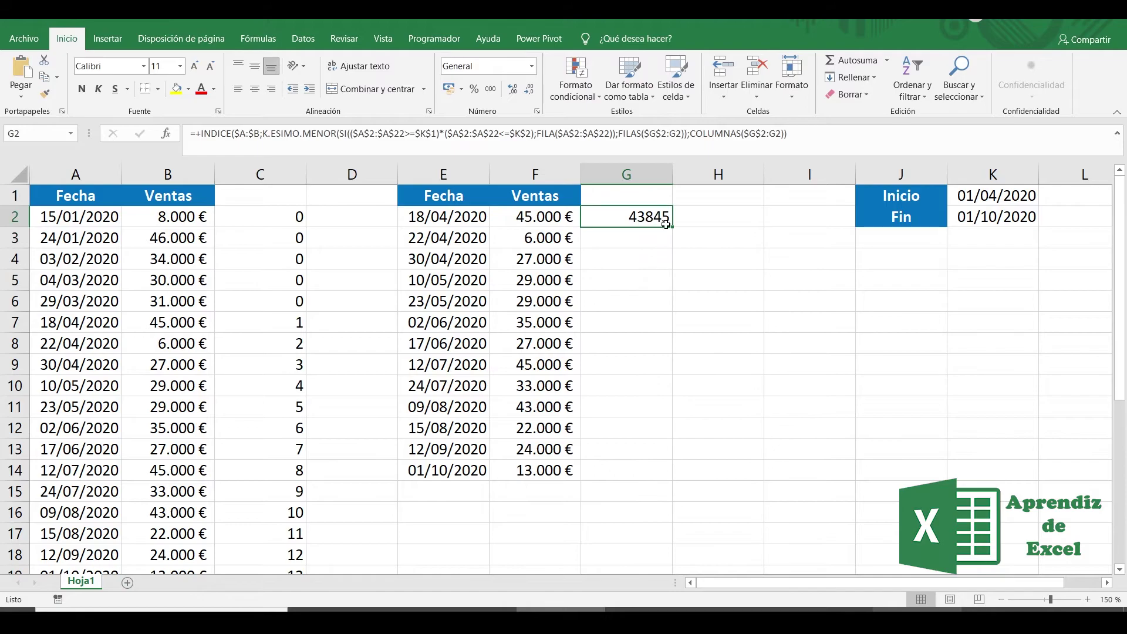
drag(669, 228, 669, 287)
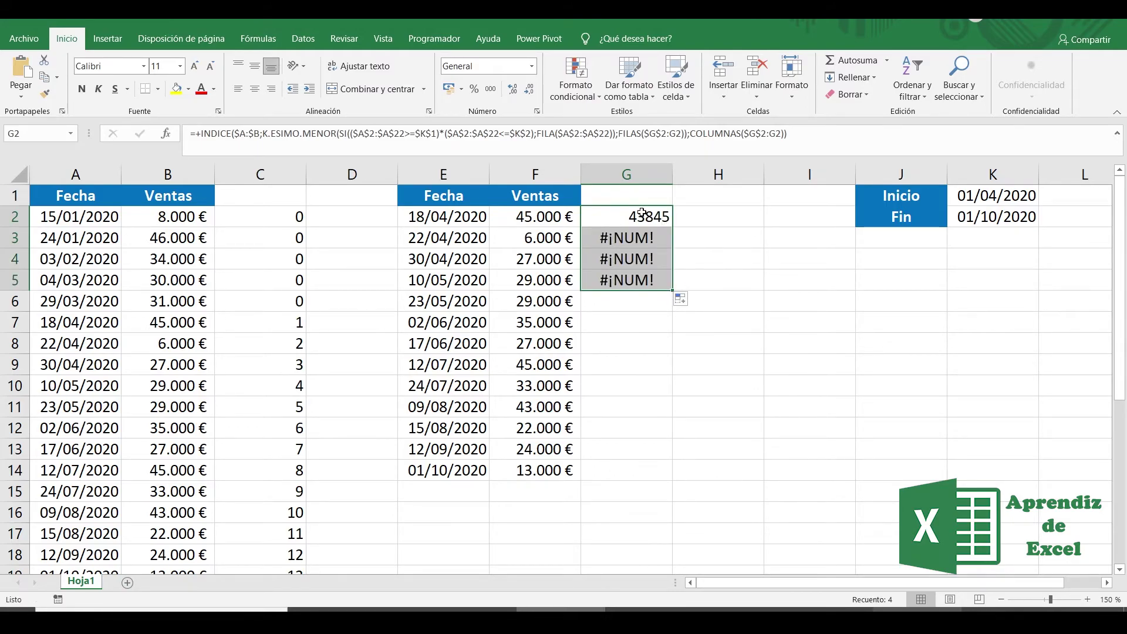
click(611, 214)
click(830, 140)
key(ctrl+shift+Return)
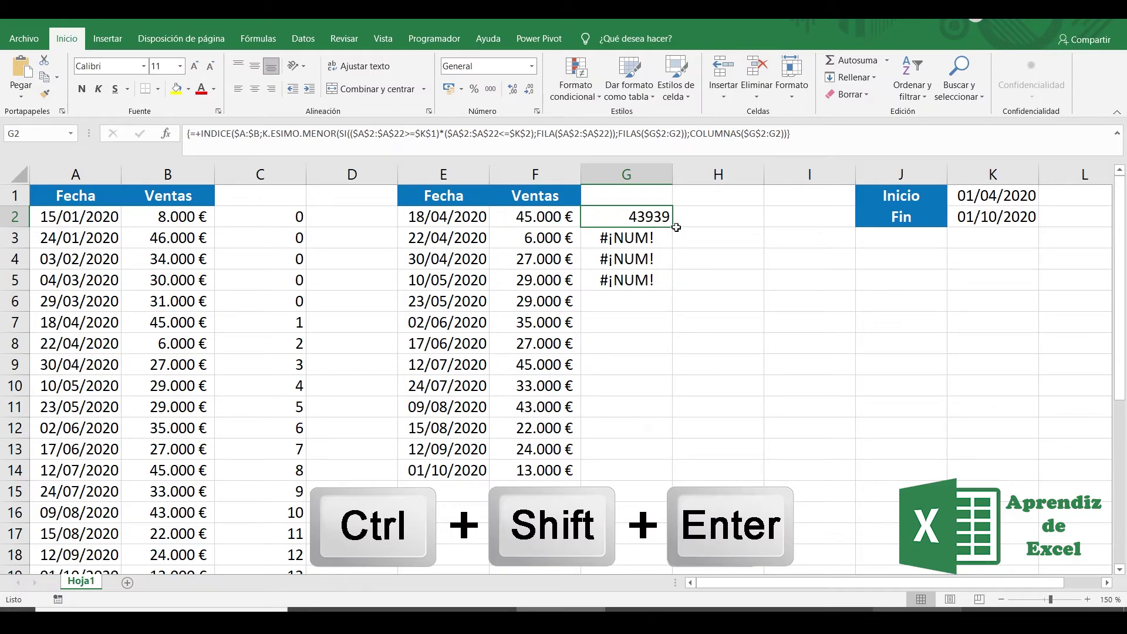
Copy the G2 array formula across to H2 and apply the formatting of E2:F2 to G2:H2
drag(672, 227, 762, 229)
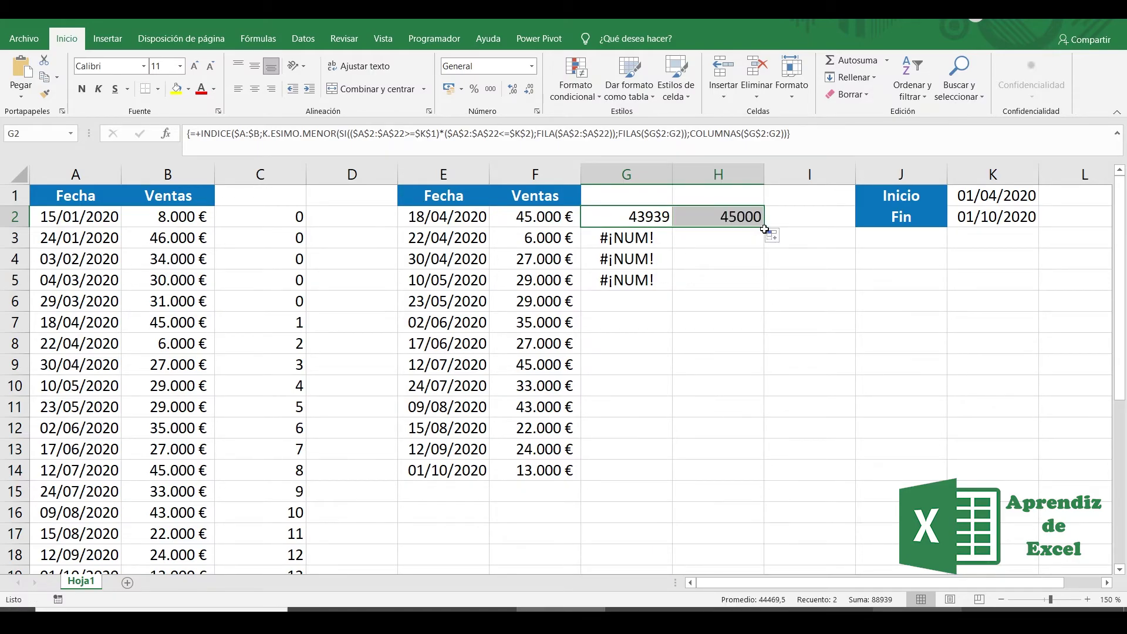
drag(463, 212, 532, 218)
click(47, 95)
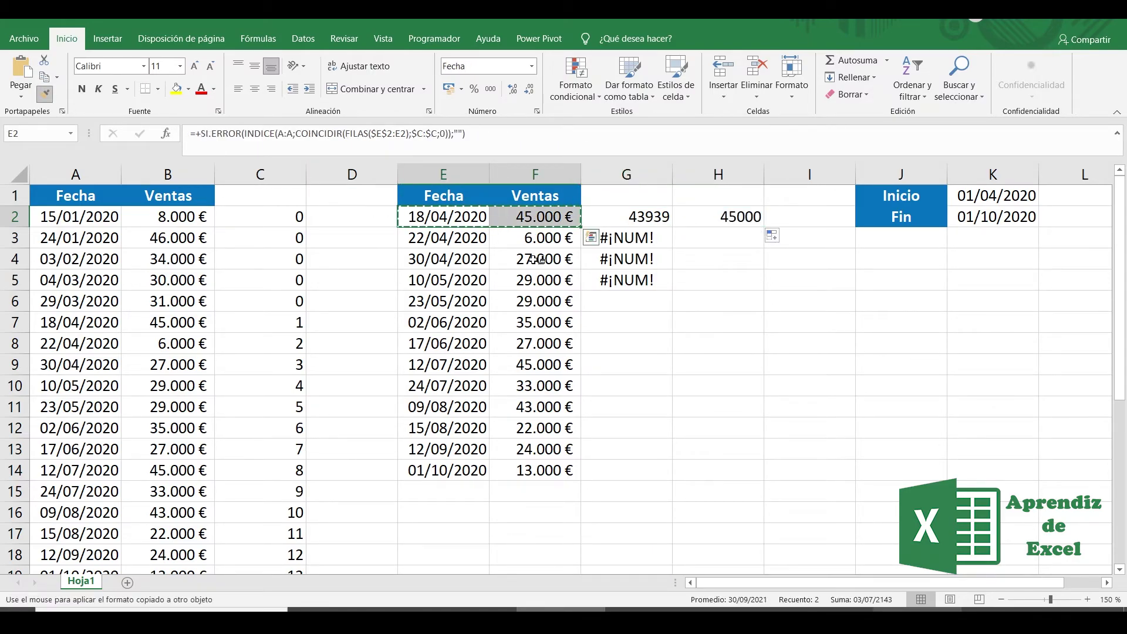
click(651, 216)
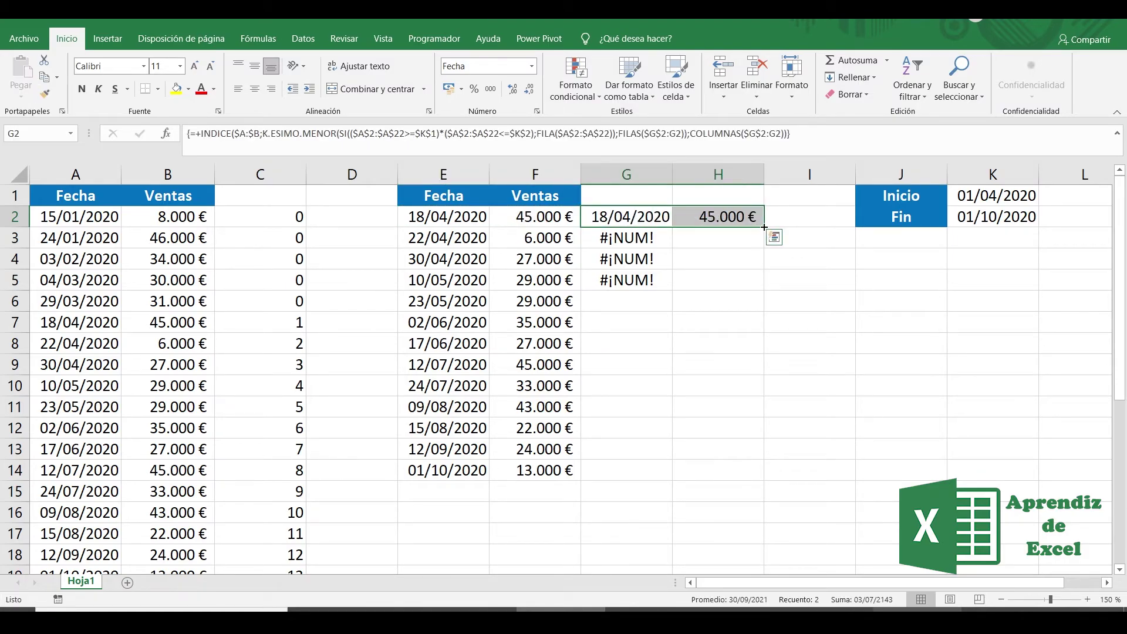
Fill G2:H2 down to row 14 and copy the Fecha and Ventas headers from E1:F1 to G1:H1
drag(763, 227, 728, 476)
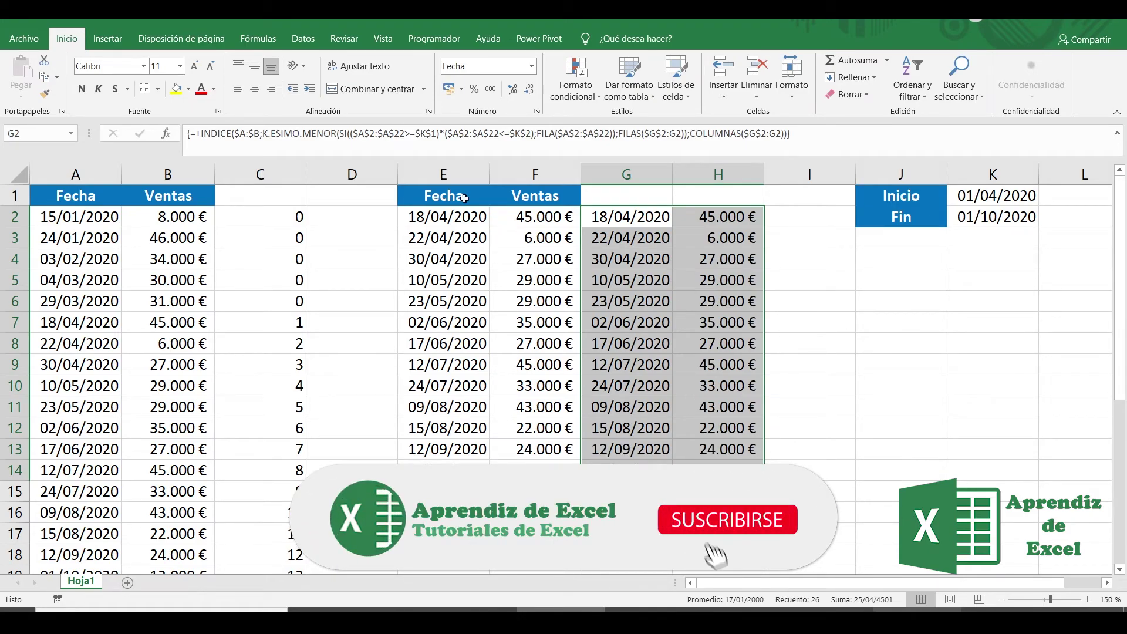
drag(463, 199, 530, 196)
key(ctrl+c)
click(655, 189)
key(ctrl+v)
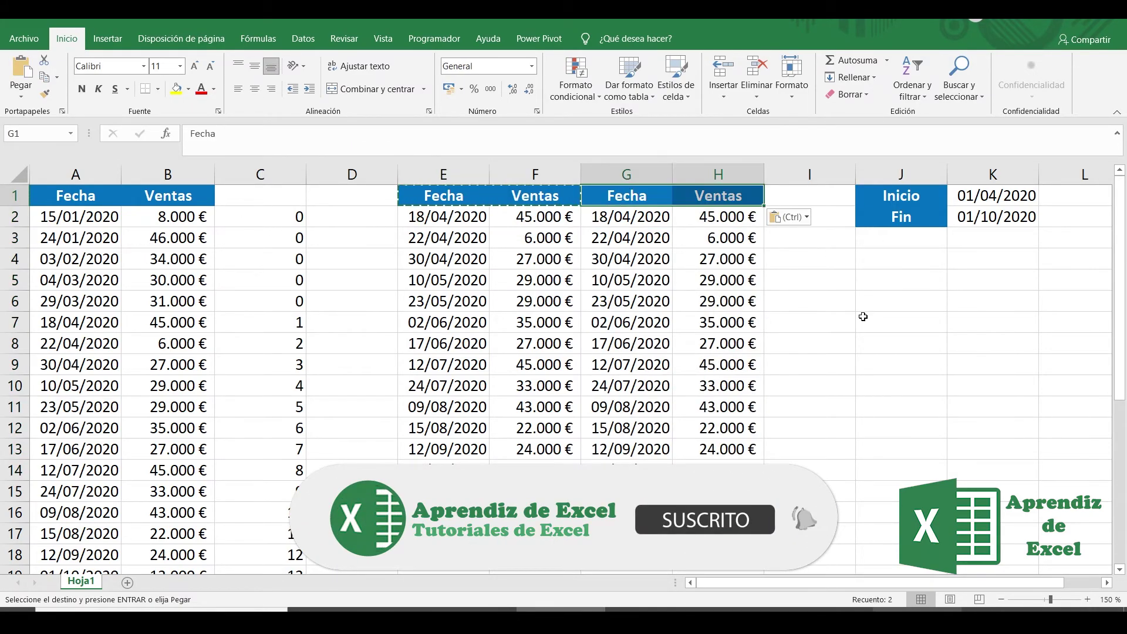
Set the start date in K1 to 01/02/2020 and extend the formulas in columns G and H to the rows below
click(901, 299)
click(990, 195)
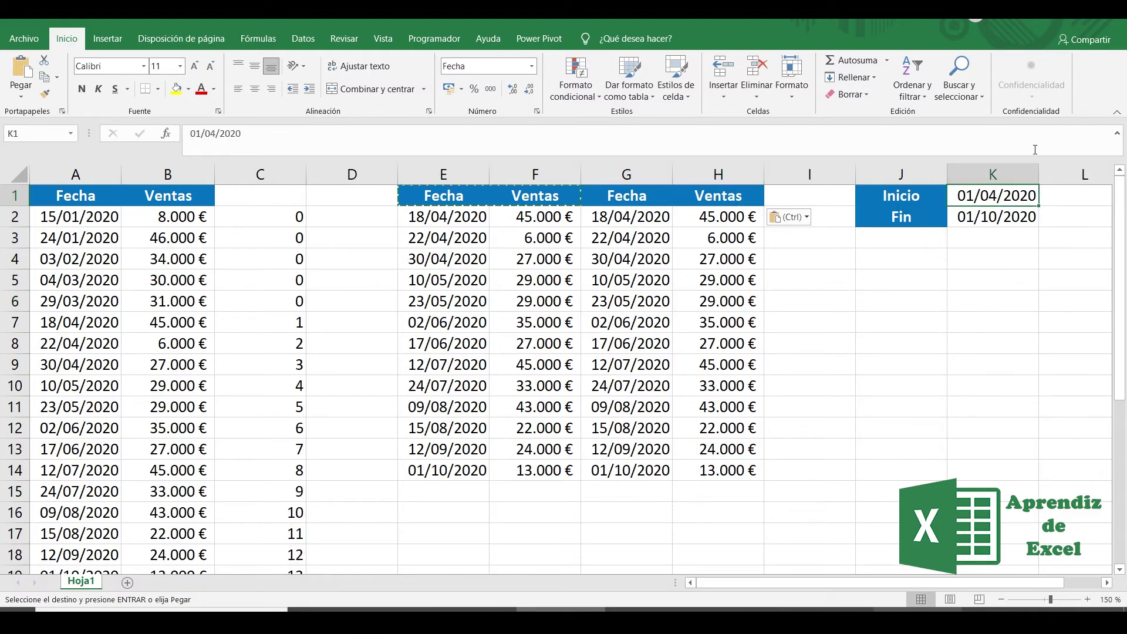
text(1-2-1)
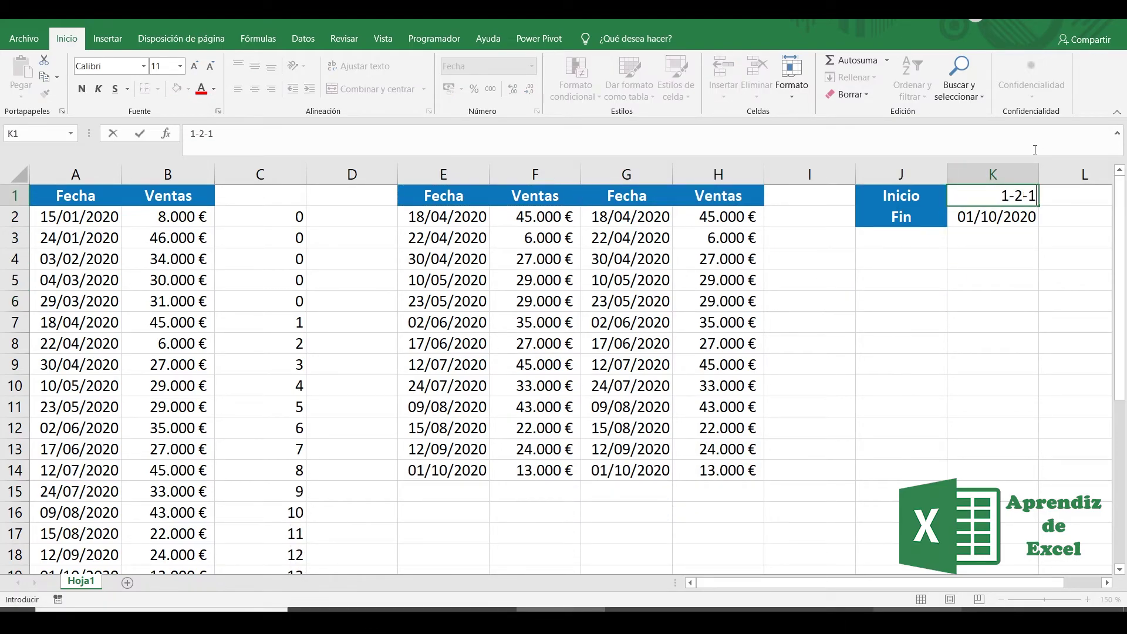
text(0)
key(BackSpace)
key(BackSpace)
text(2)
key(Return)
drag(622, 472, 733, 545)
scroll(850, 327, up, 2)
Wrap the G2 formula in SI.ERROR with "" as the error value, and enter it as an array formula
click(627, 216)
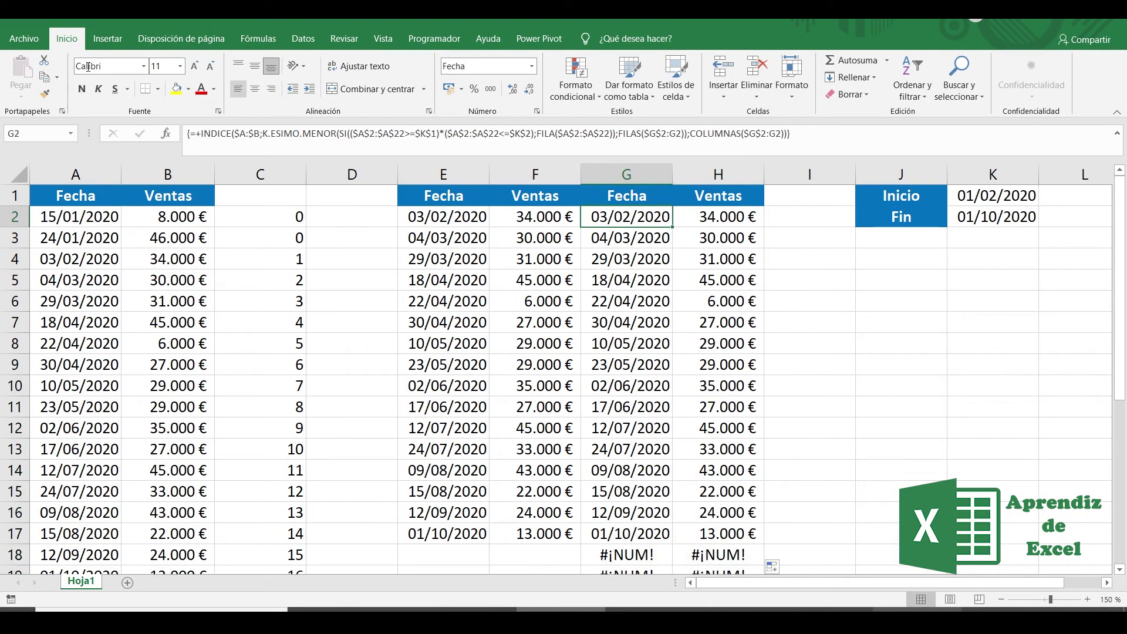
click(199, 135)
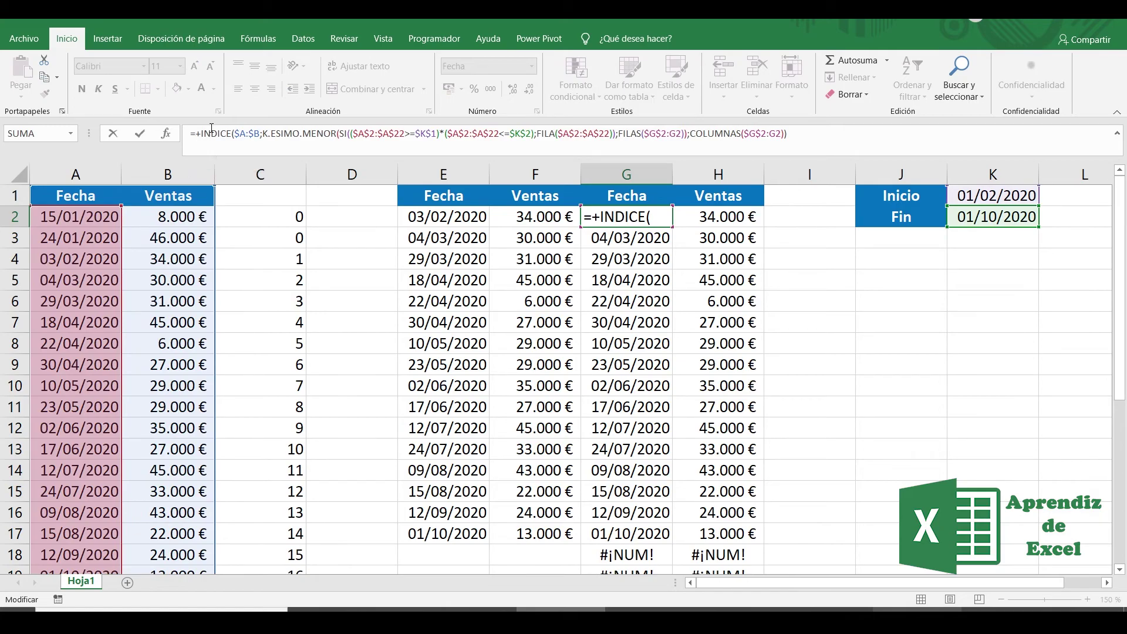
key(BackSpace)
text(Si.error)
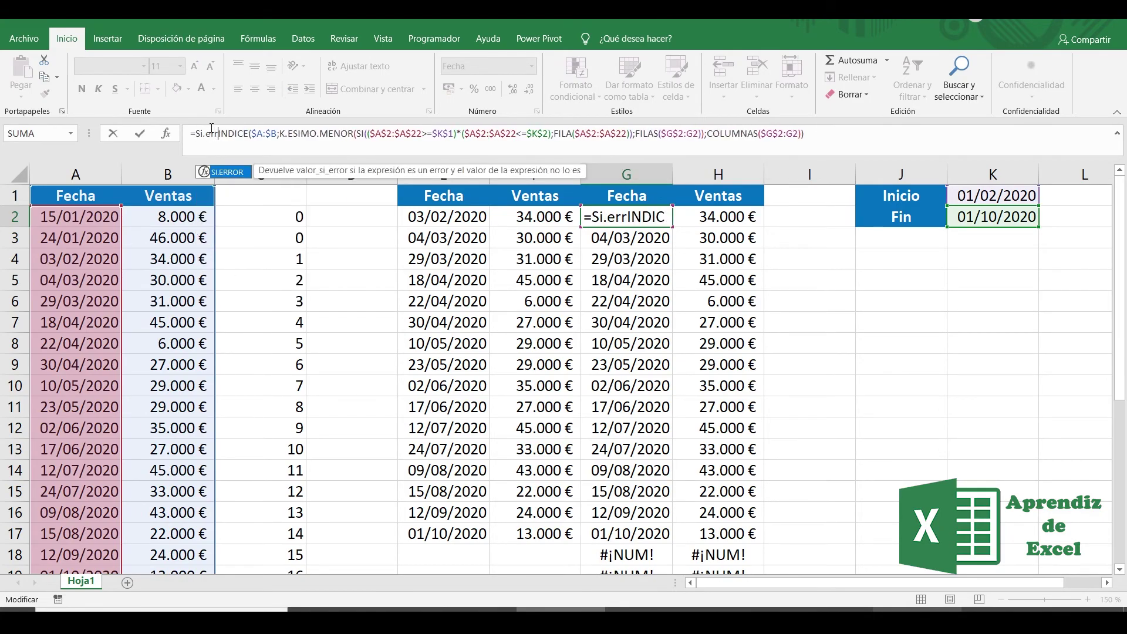
text(()
click(862, 136)
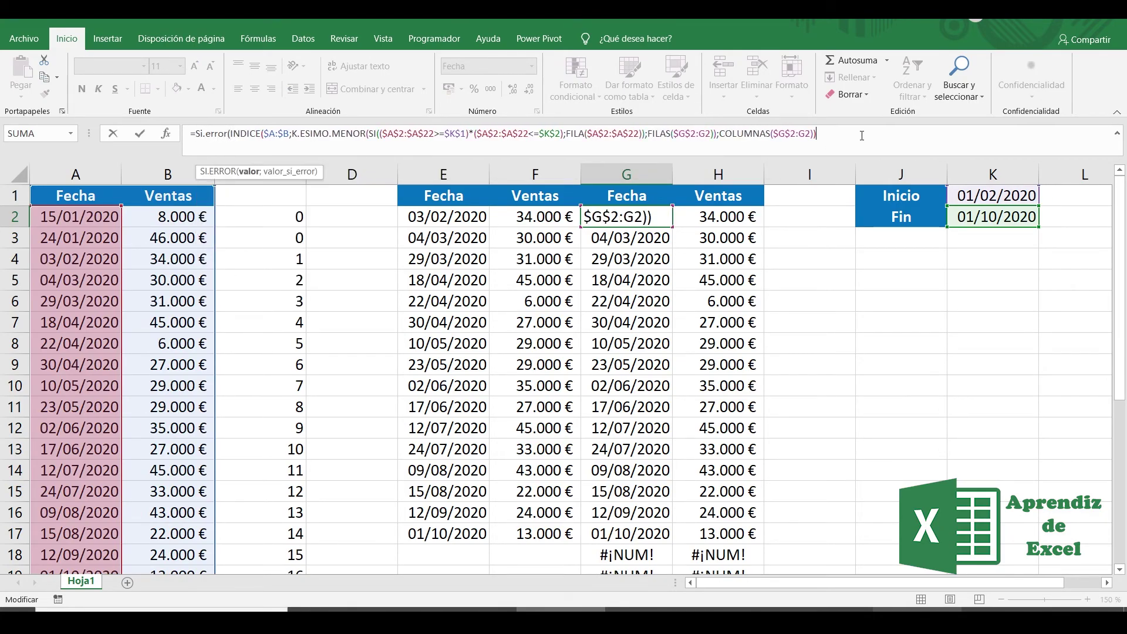
text(;""))
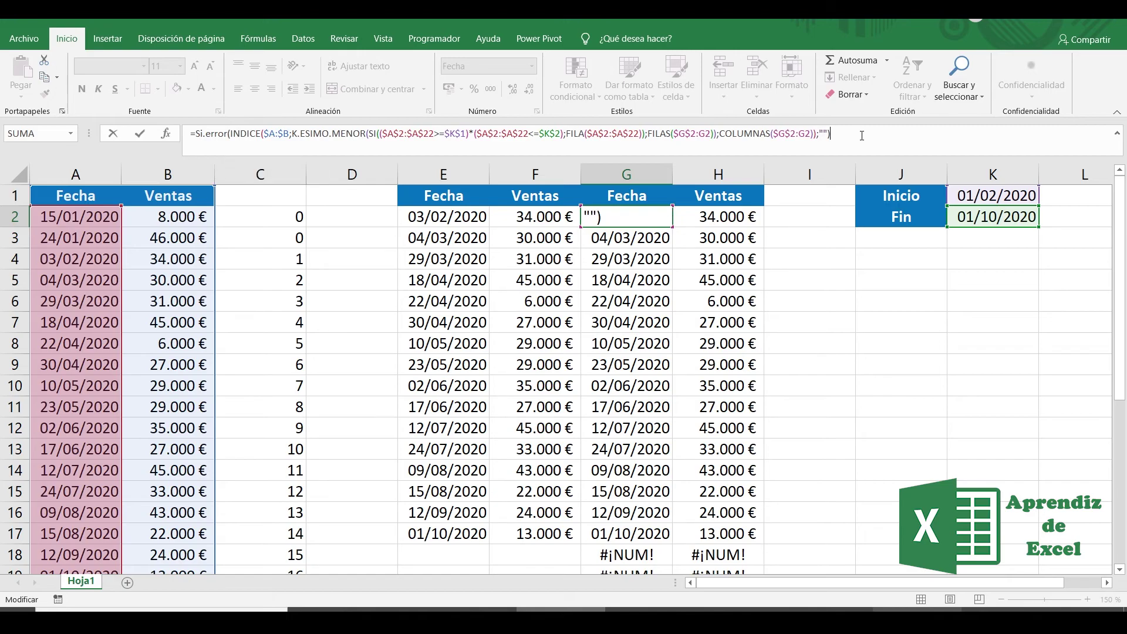
key(ctrl+shift+Return)
Copy the SI.ERROR formula from G2 to H2 without formatting, and fill both cells down the table
drag(673, 227, 747, 228)
click(775, 237)
click(808, 288)
double_click(763, 226)
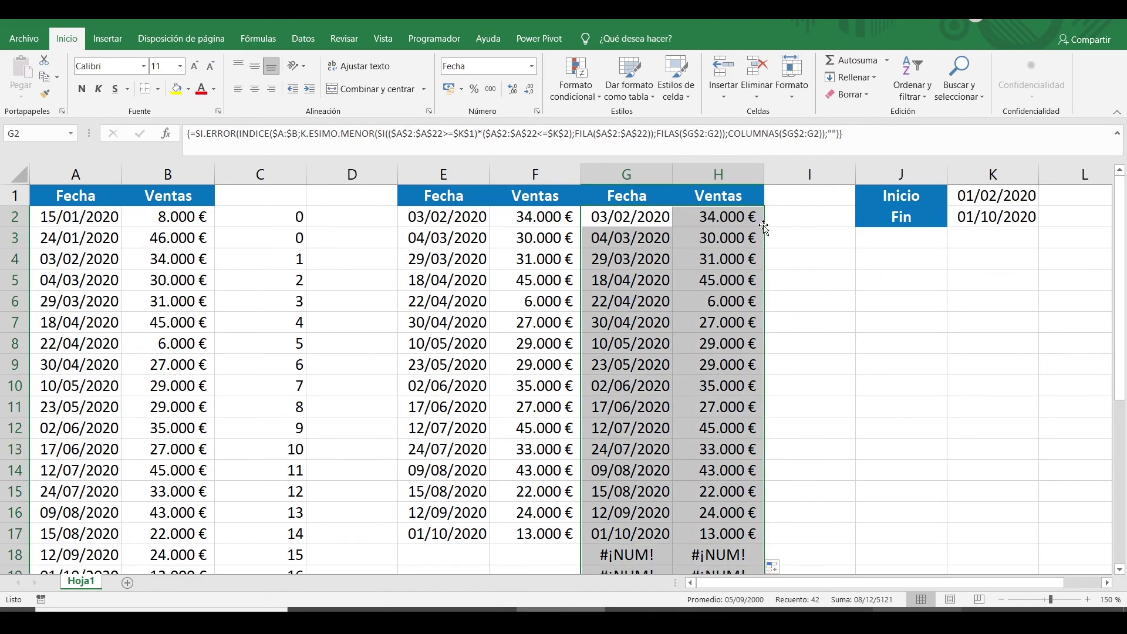
Set the start date in K1 to 01/05/2020 to test the extracted table
click(1001, 195)
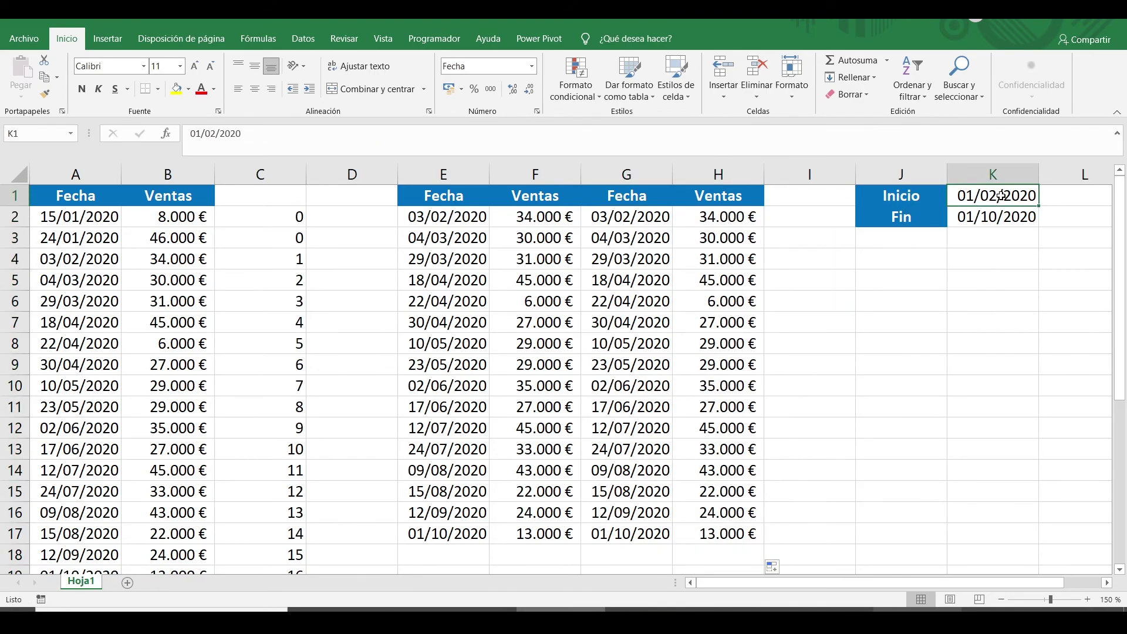
text(1-5-20)
key(Return)
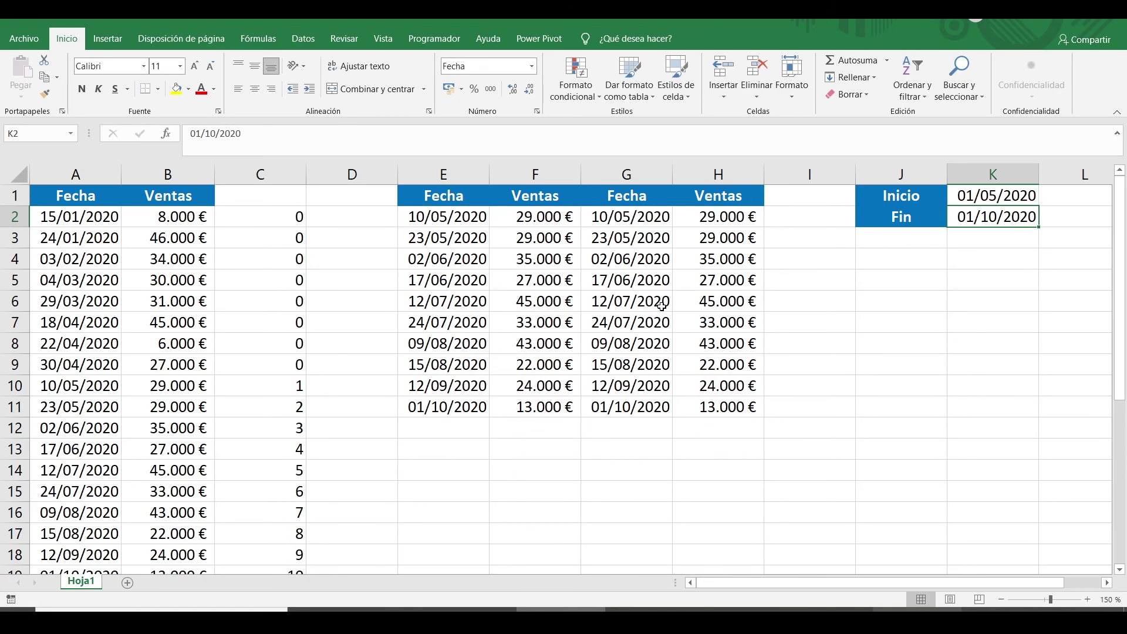
Clear the contents of helper column C
click(296, 173)
key(Delete)
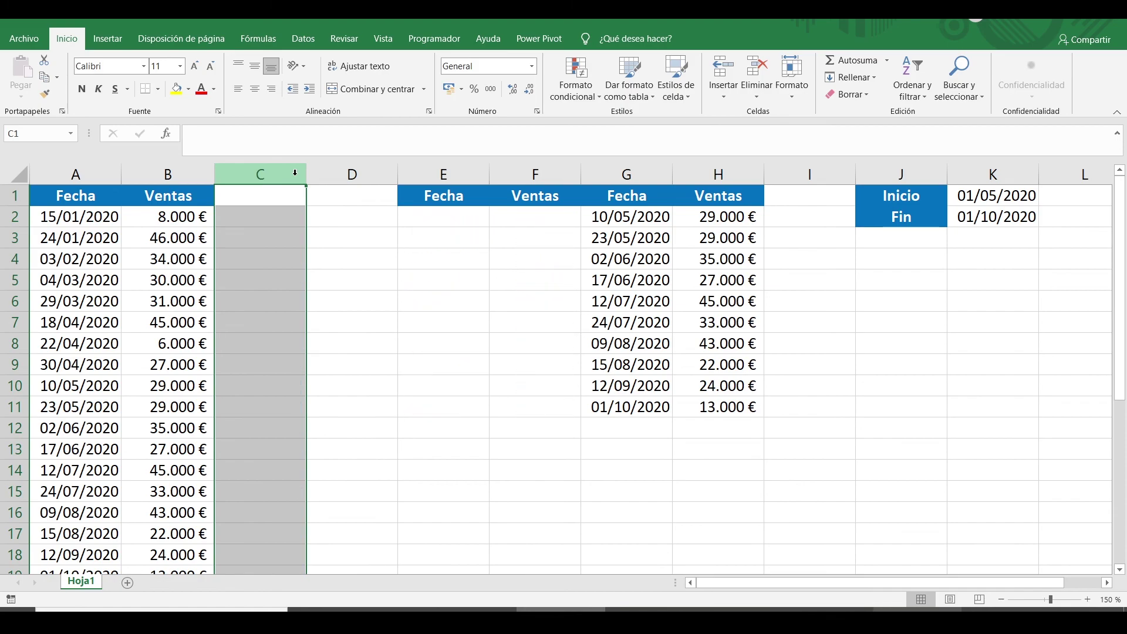